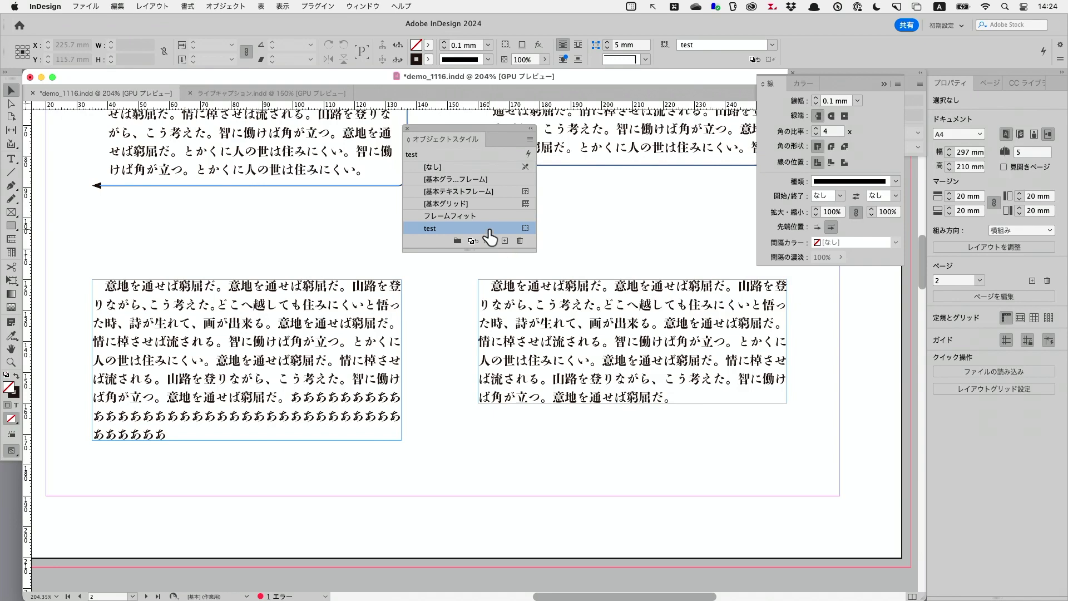
Step: Examine the text frame auto-size settings and their available options in the "test" object style, then dismiss the style options
{"action": "double_click", "coordinate": [489, 229]}
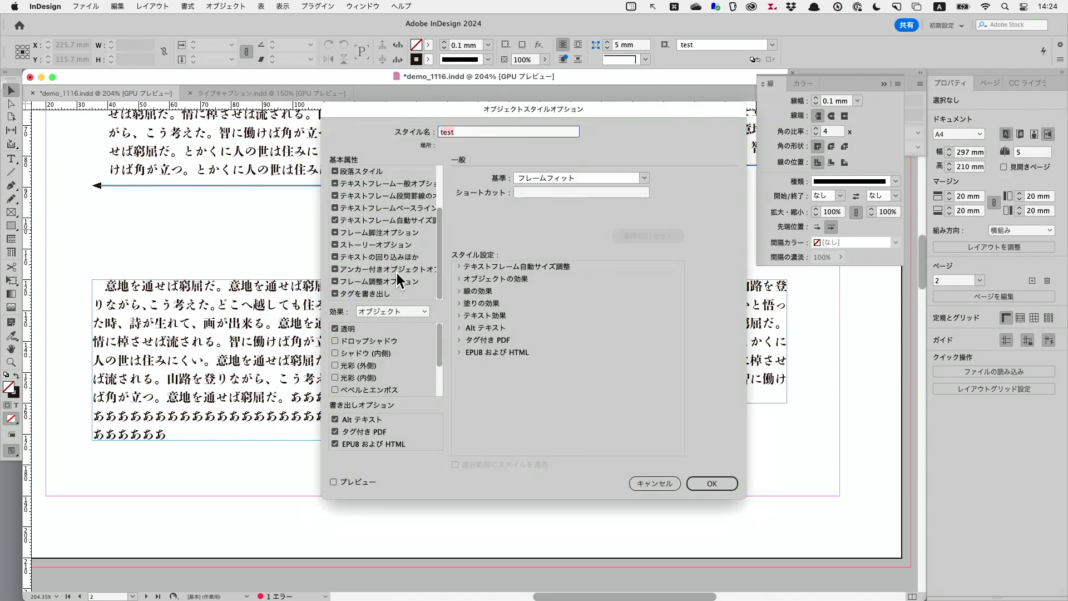
{"action": "left_click", "coordinate": [410, 220]}
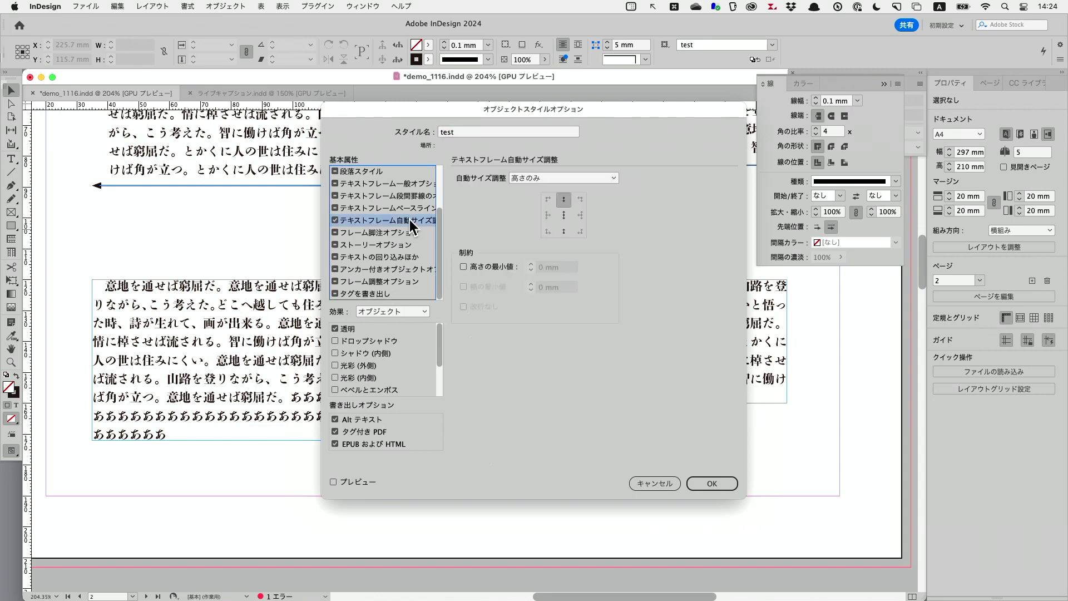
{"action": "left_click", "coordinate": [609, 179]}
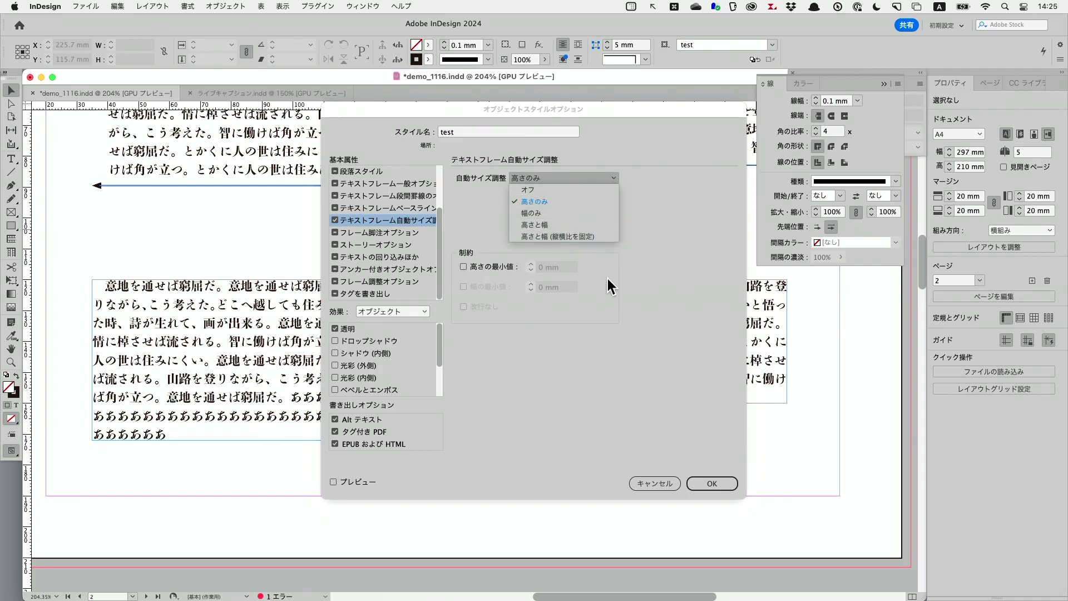
{"action": "left_click", "coordinate": [649, 303]}
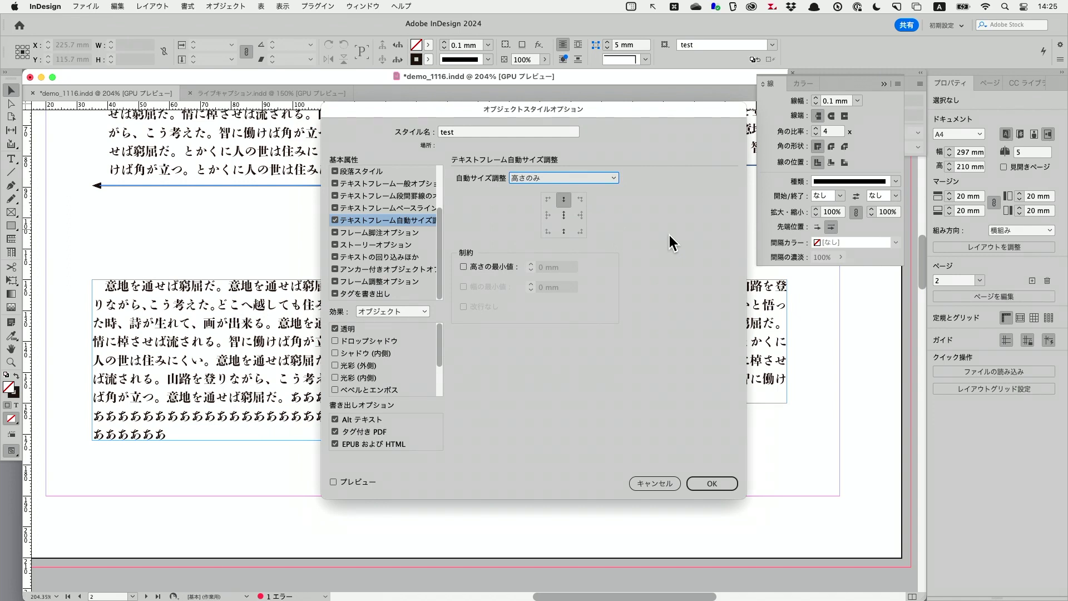
{"action": "left_click", "coordinate": [662, 482]}
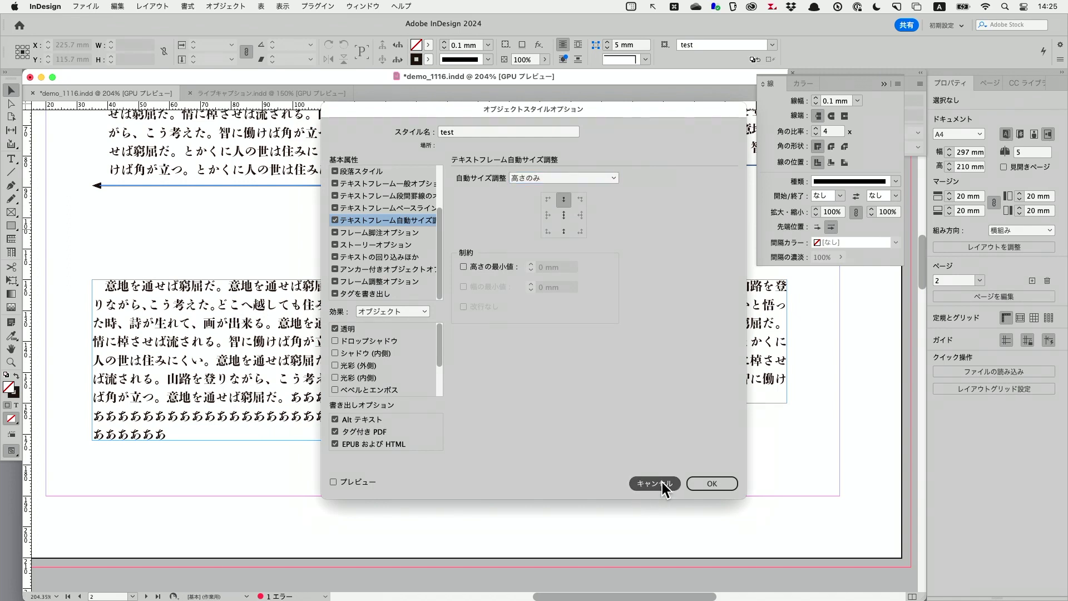
{"action": "left_click", "coordinate": [662, 482]}
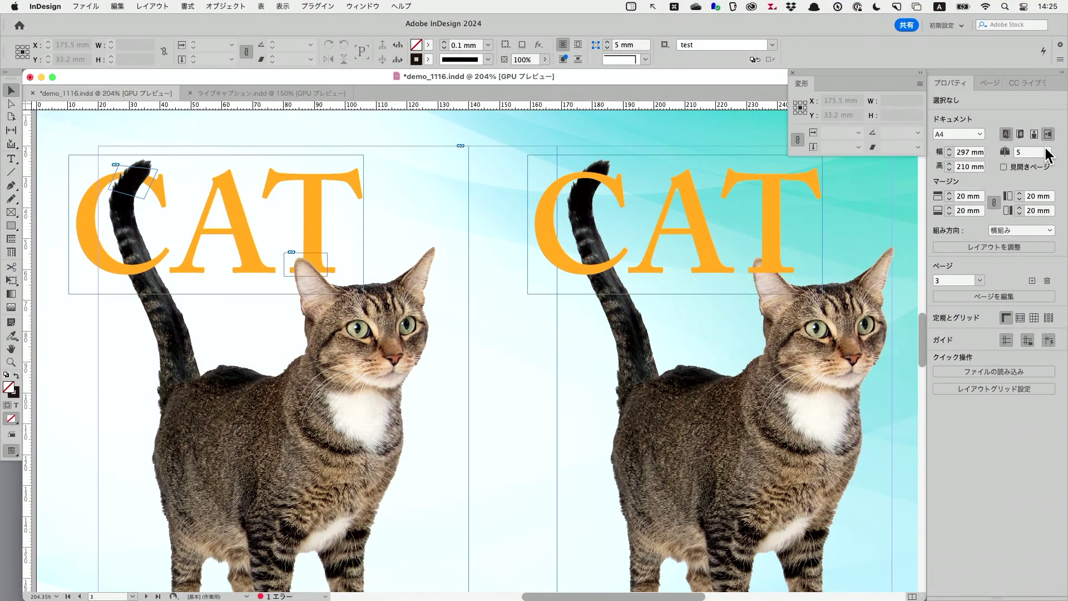
Step: Draw a closed Pen tool shape about 18.8 × 12.5 mm around the tail tip of the right-hand cat on page 3
{"action": "left_click", "coordinate": [1031, 138]}
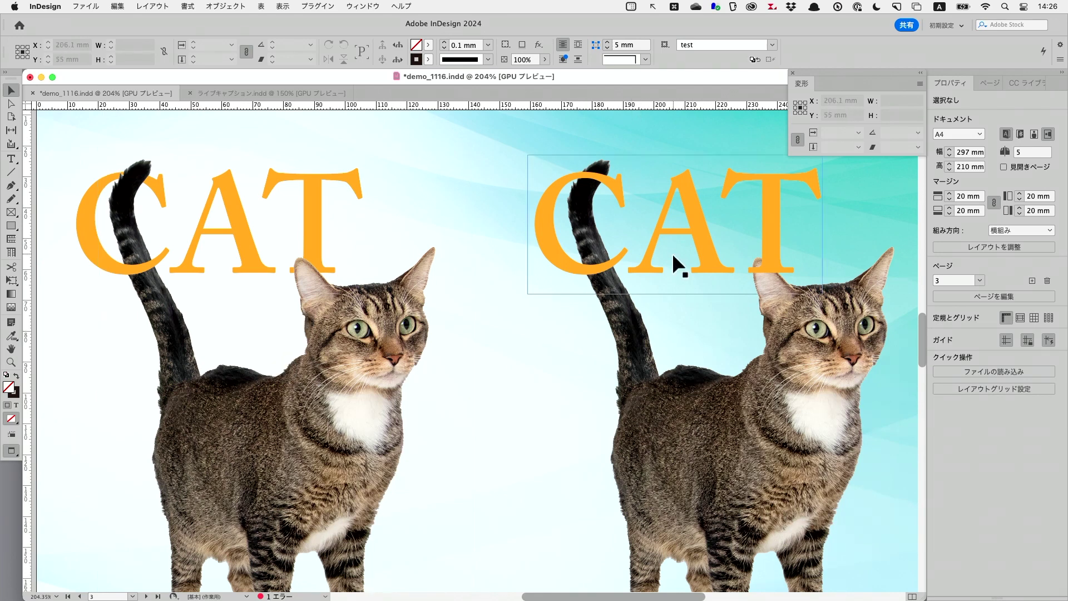
{"action": "left_click_drag", "start_coordinate": [728, 328], "coordinate": [529, 302]}
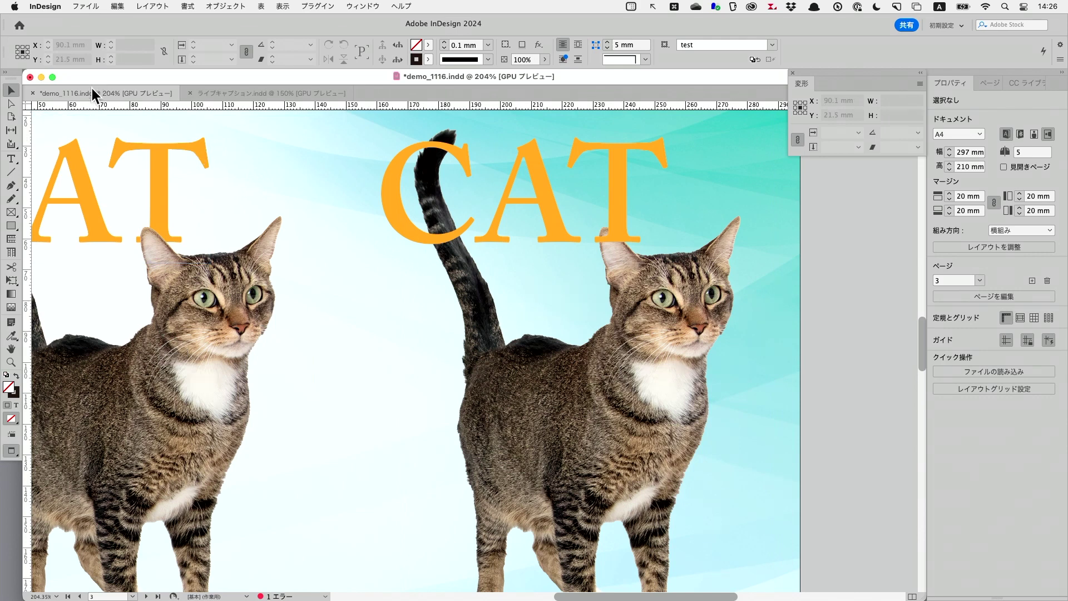
{"action": "left_click", "coordinate": [11, 188]}
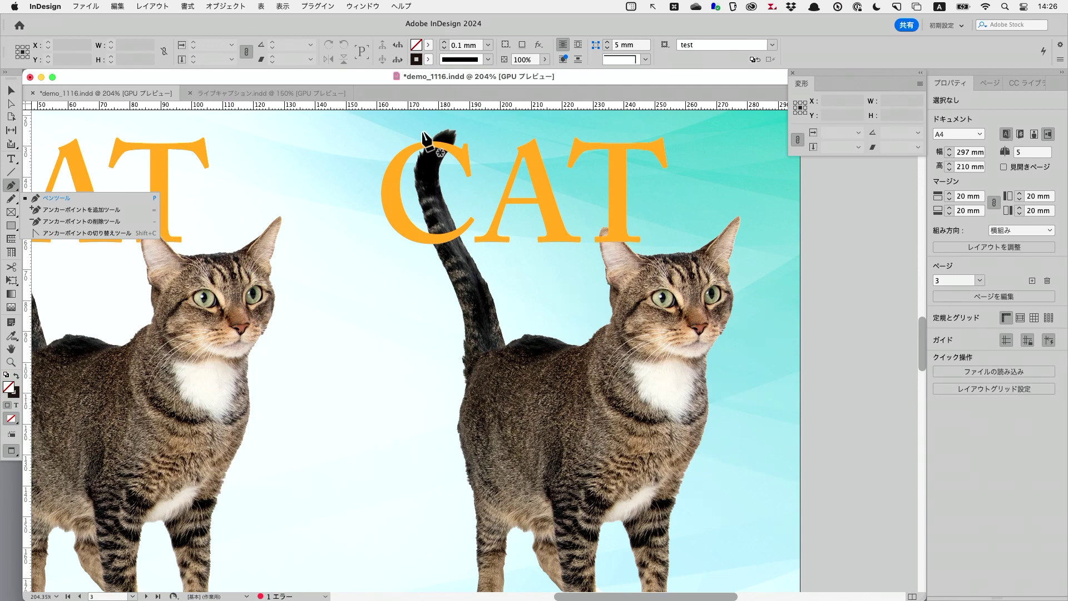
{"action": "left_click_drag", "start_coordinate": [410, 162], "coordinate": [423, 133]}
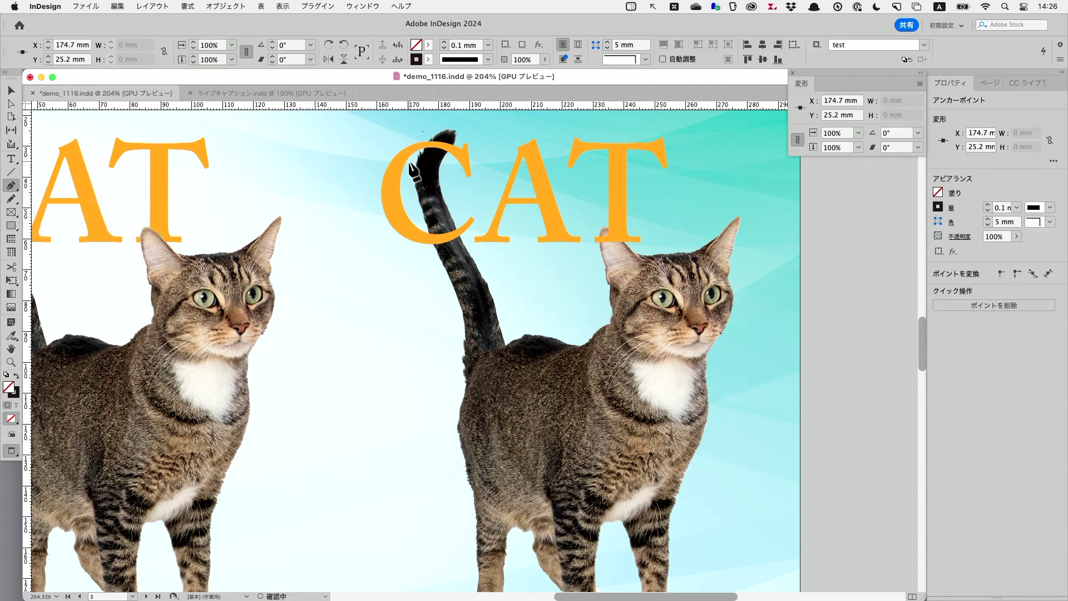
{"action": "left_click_drag", "start_coordinate": [466, 132], "coordinate": [428, 136]}
{"action": "left_click", "coordinate": [424, 133]}
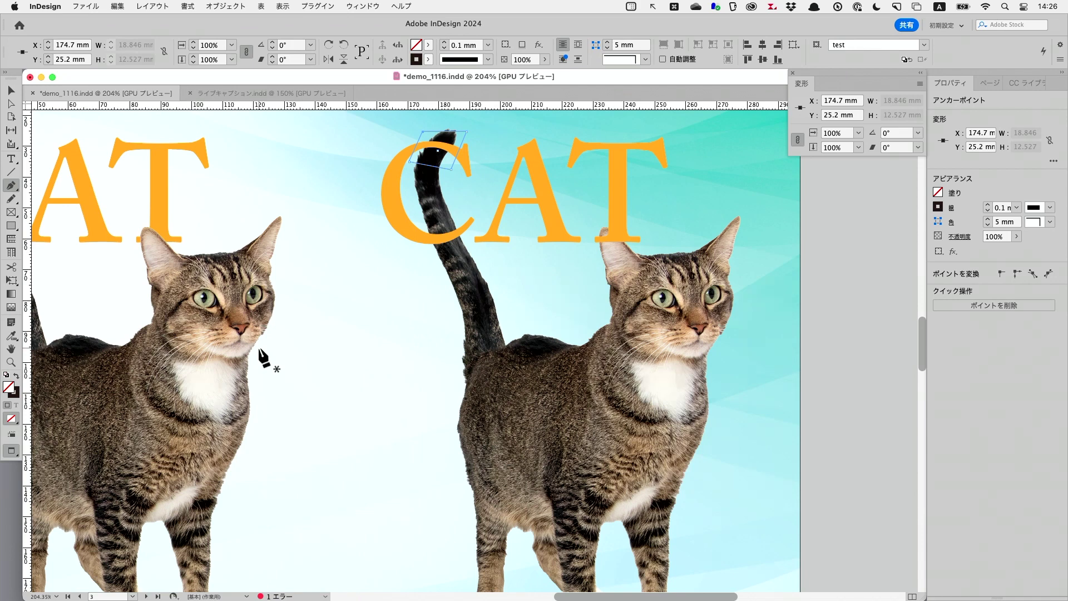
{"action": "left_click", "coordinate": [11, 90]}
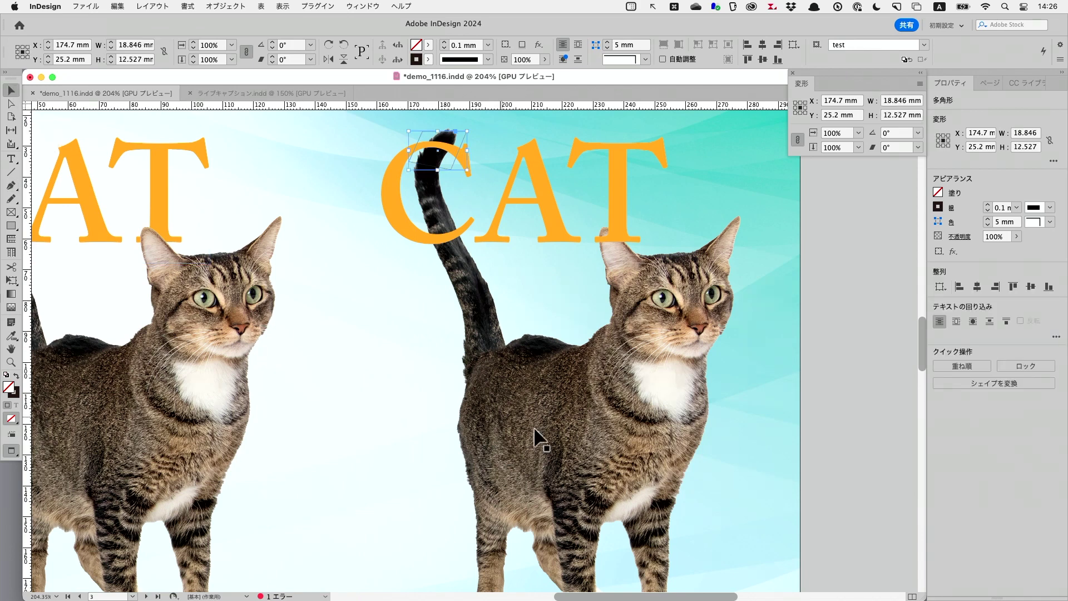
Step: Paste a copy of the right-hand cat image inside the tail-tip shape and set the shape's stroke to None
{"action": "left_click", "coordinate": [559, 447]}
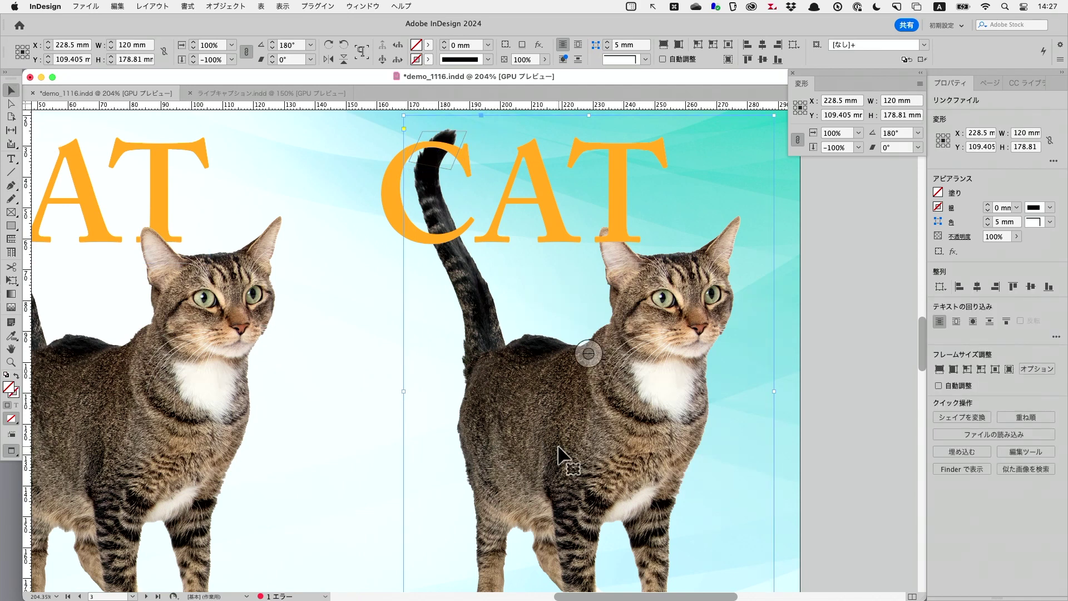
{"action": "left_click", "coordinate": [118, 6]}
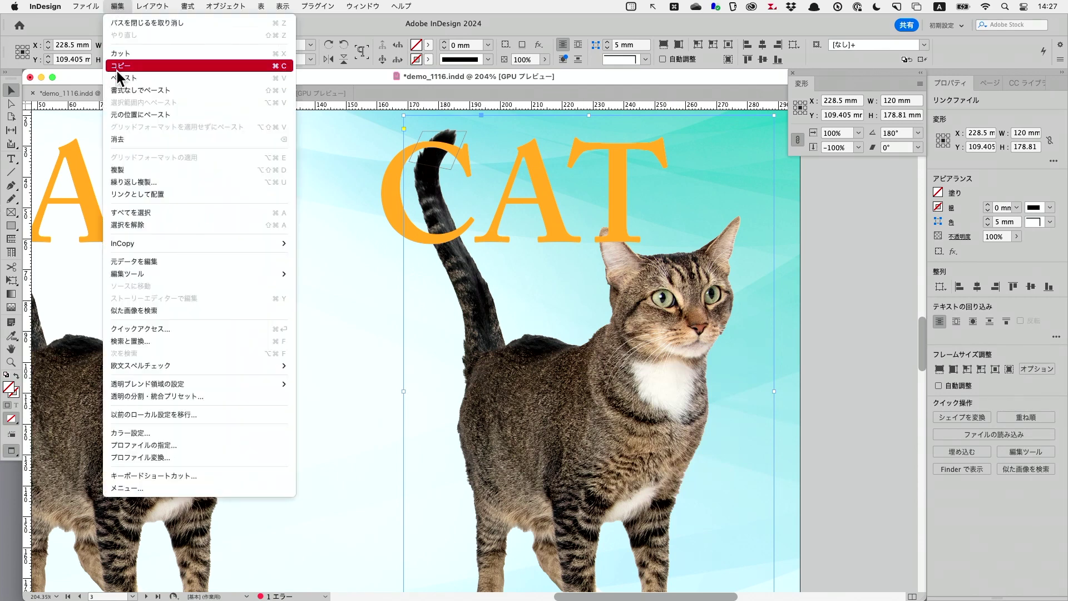
{"action": "left_click", "coordinate": [118, 66]}
{"action": "left_click", "coordinate": [462, 140]}
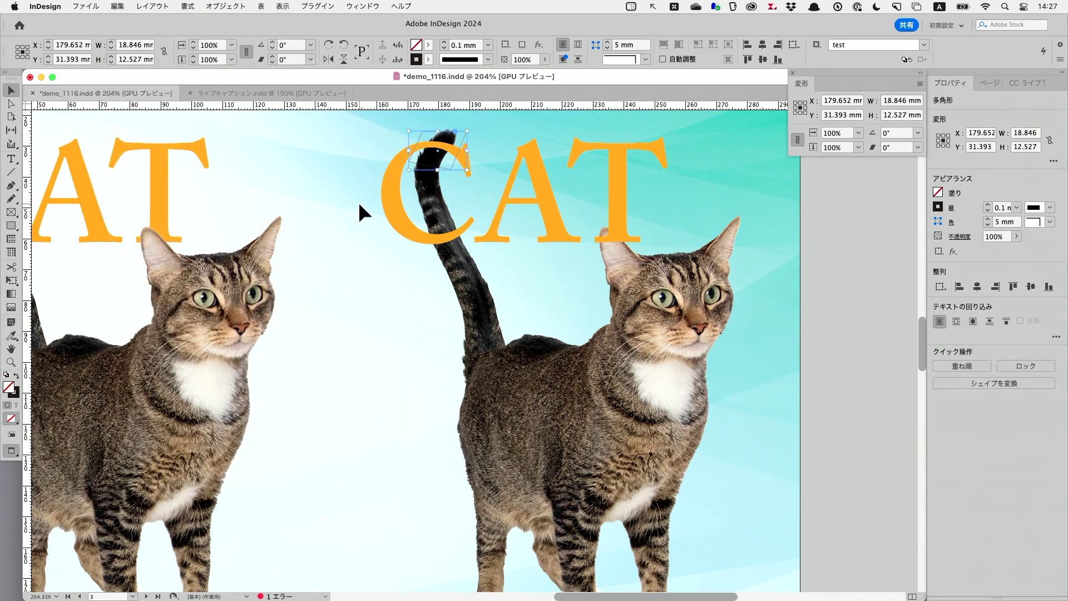
{"action": "left_click", "coordinate": [119, 6]}
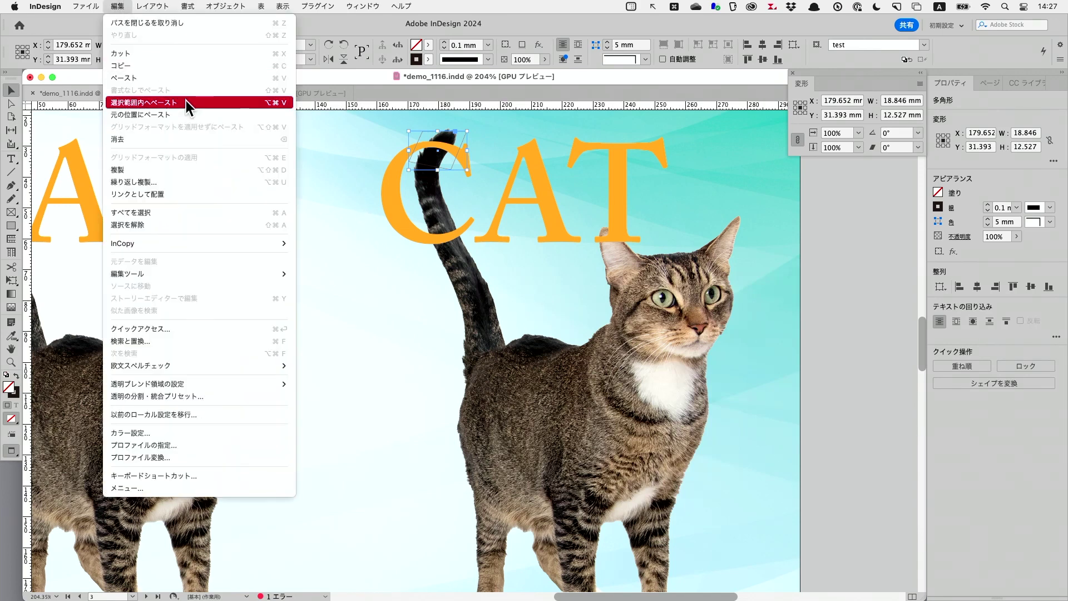
{"action": "left_click", "coordinate": [186, 102]}
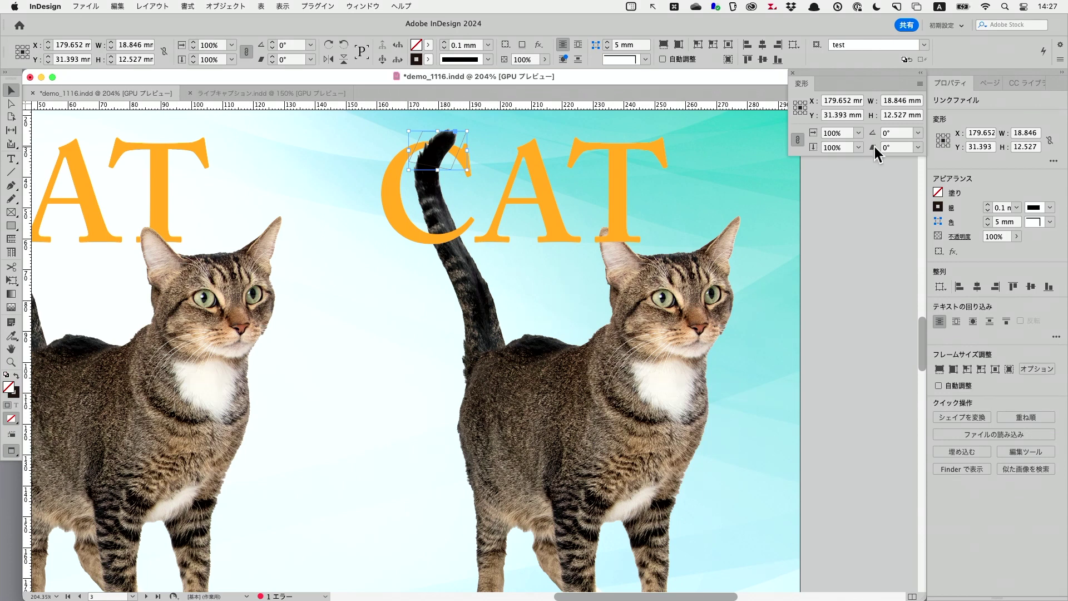
{"action": "left_click", "coordinate": [428, 59]}
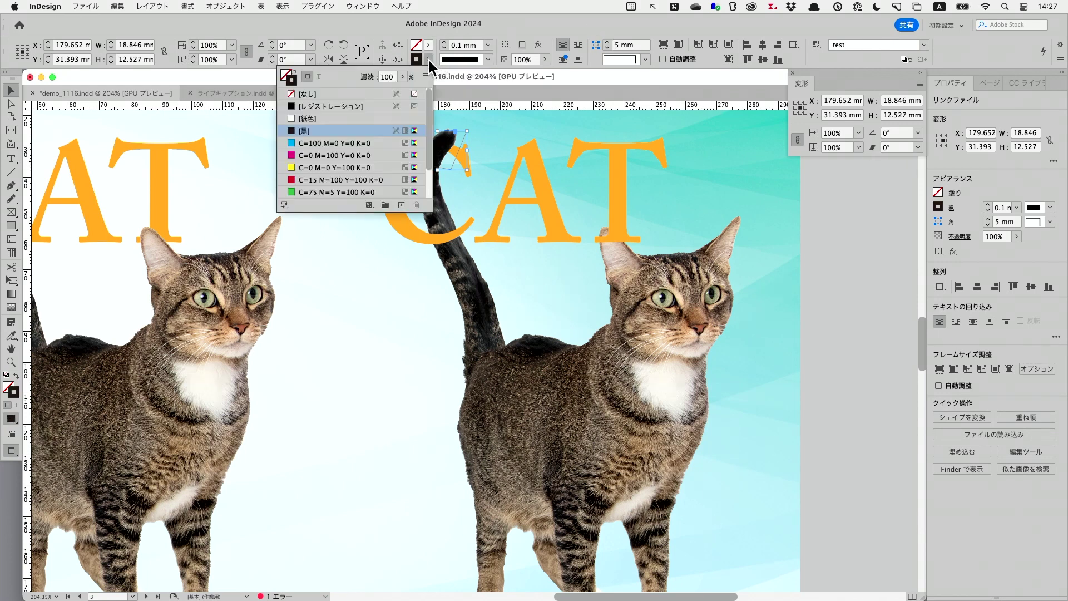
{"action": "left_click", "coordinate": [323, 99]}
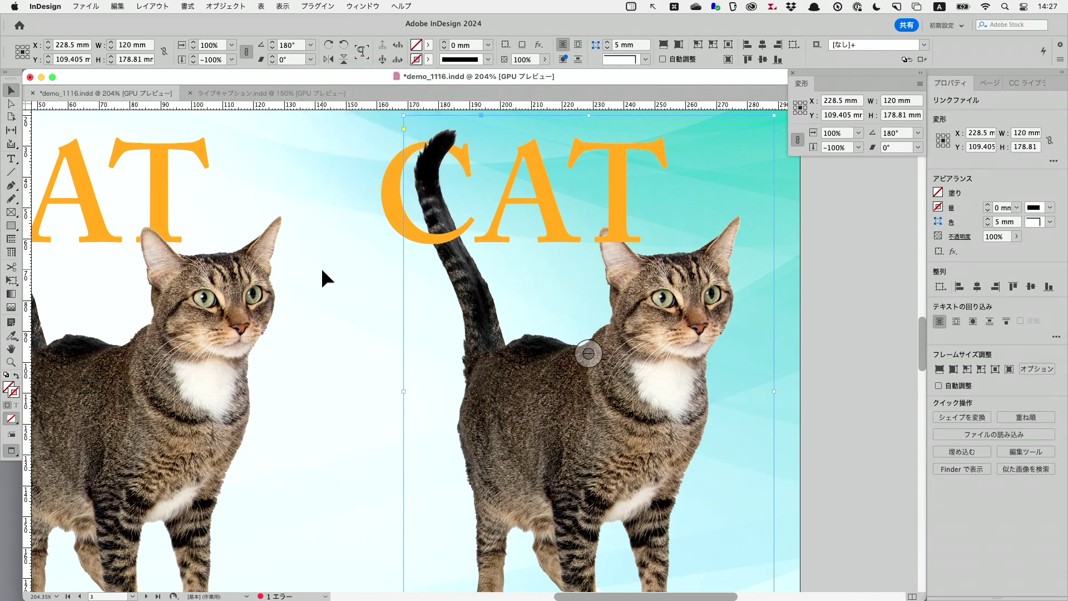
Step: Draw a Pen tool path about 22.7 × 15.5 mm around the ear of the right-hand cat that overlaps the letter T
{"action": "left_click", "coordinate": [10, 185]}
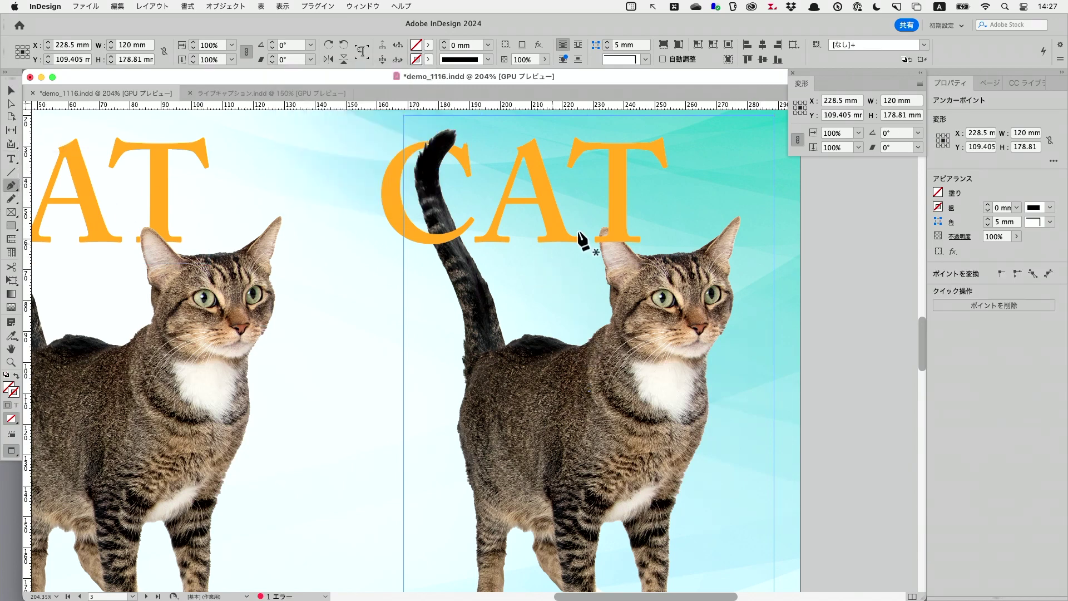
{"action": "left_click", "coordinate": [589, 215]}
{"action": "left_click", "coordinate": [589, 263]}
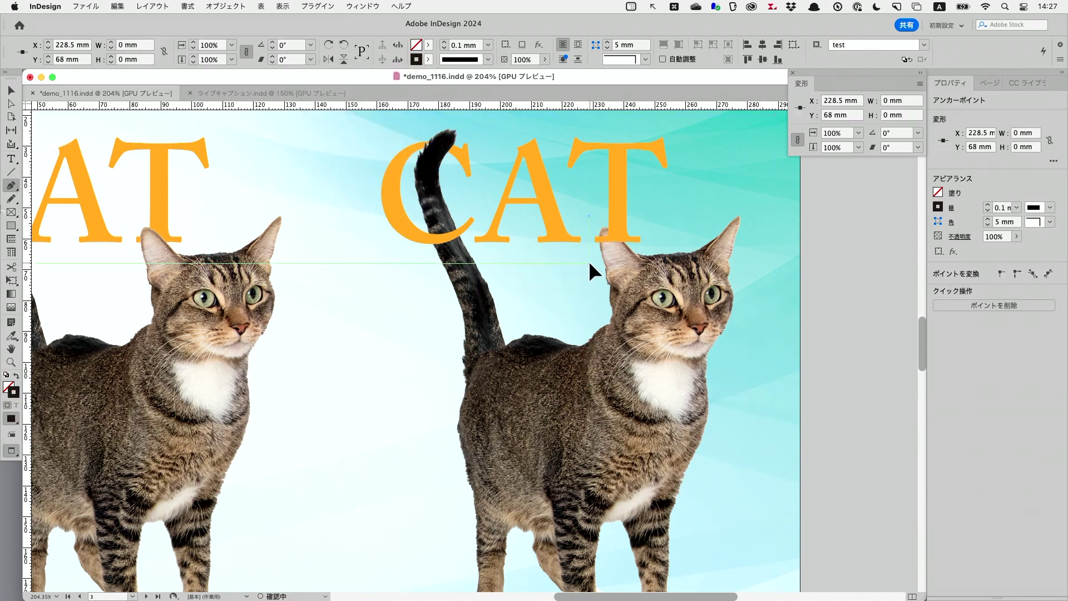
{"action": "left_click", "coordinate": [658, 245]}
{"action": "left_click", "coordinate": [648, 222]}
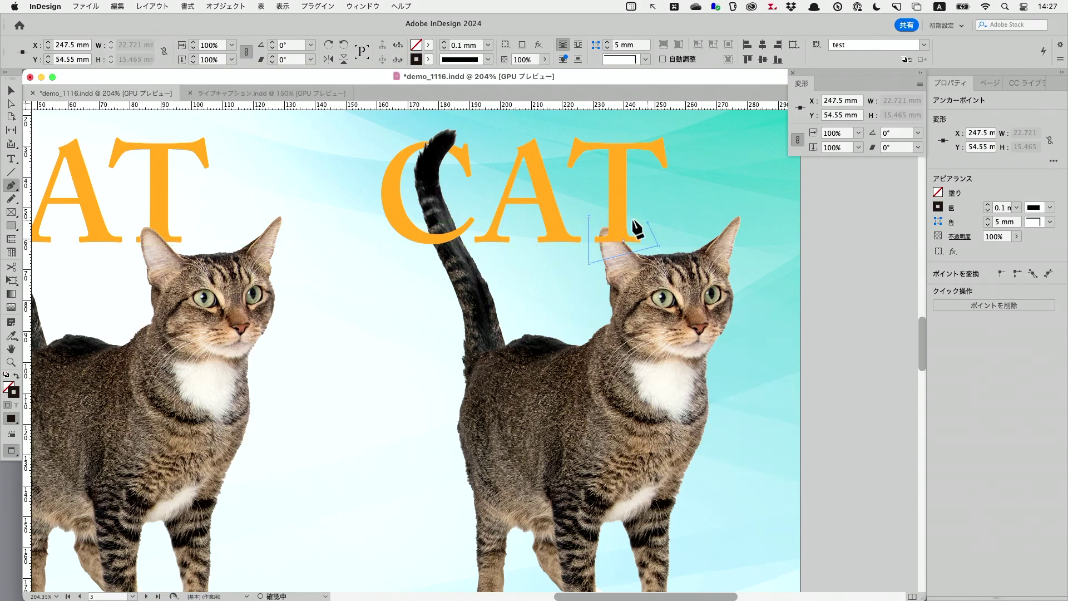
{"action": "left_click", "coordinate": [589, 217]}
Step: Paste the copied cat image inside the ear path, set the path's stroke to None, and deselect it
{"action": "left_click", "coordinate": [12, 90]}
{"action": "left_click", "coordinate": [117, 6]}
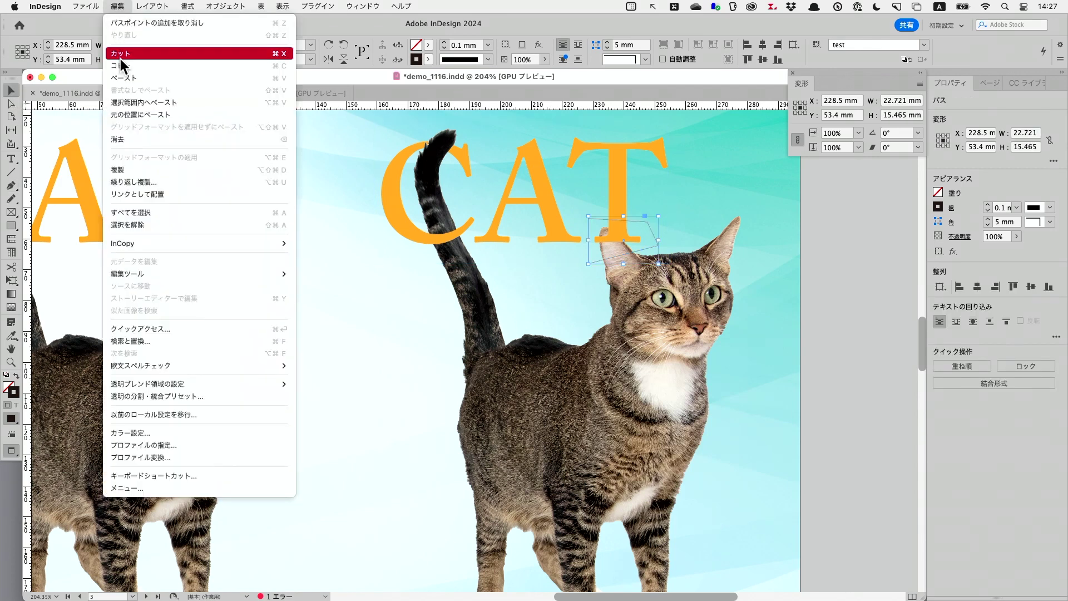
{"action": "left_click", "coordinate": [129, 106]}
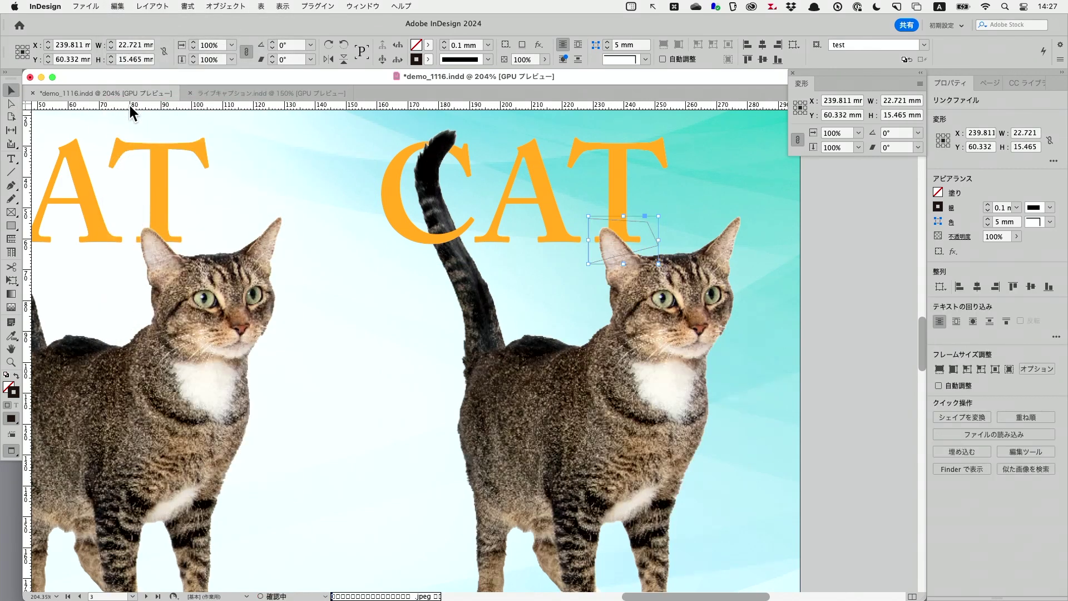
{"action": "left_click", "coordinate": [425, 63]}
{"action": "left_click", "coordinate": [363, 95]}
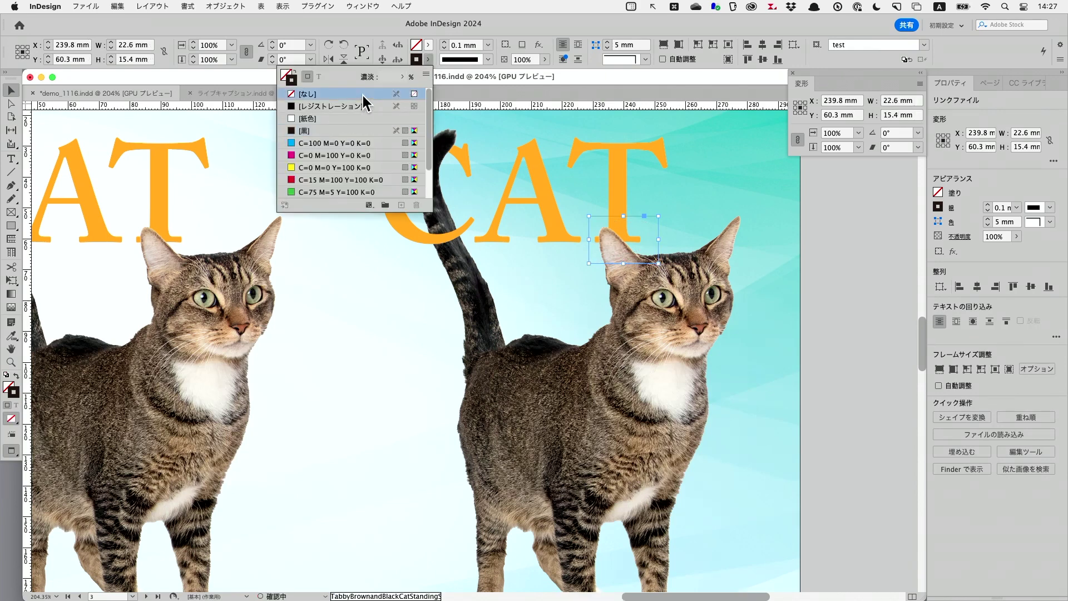
{"action": "left_click", "coordinate": [860, 217]}
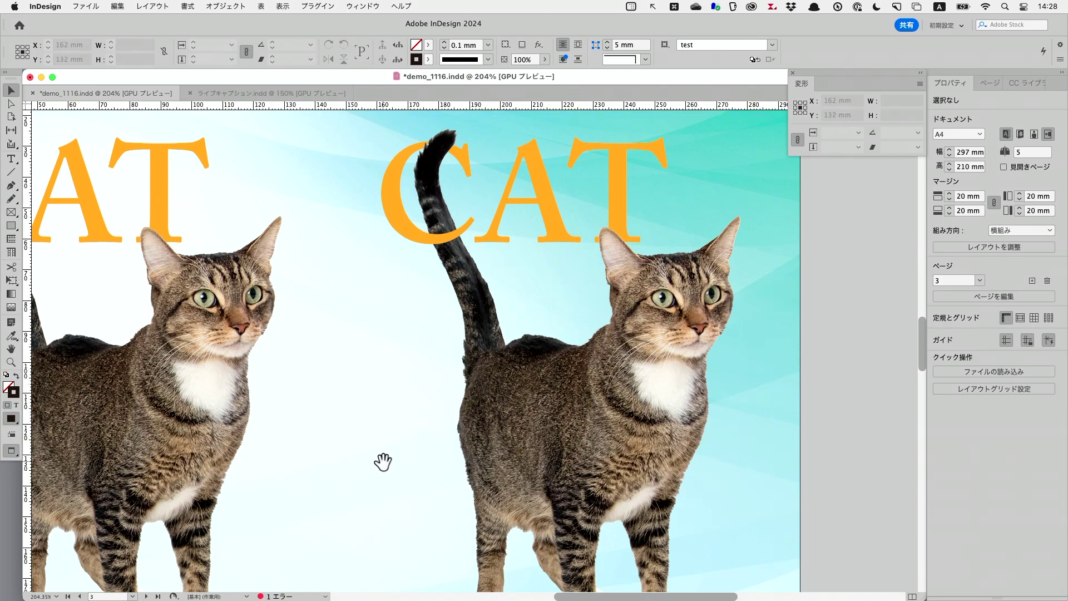
Step: Try to paste a copy of the price table's text frame inside the rounded rectangle on page 4, then undo the paste
{"action": "left_click_drag", "start_coordinate": [382, 460], "coordinate": [627, 248]}
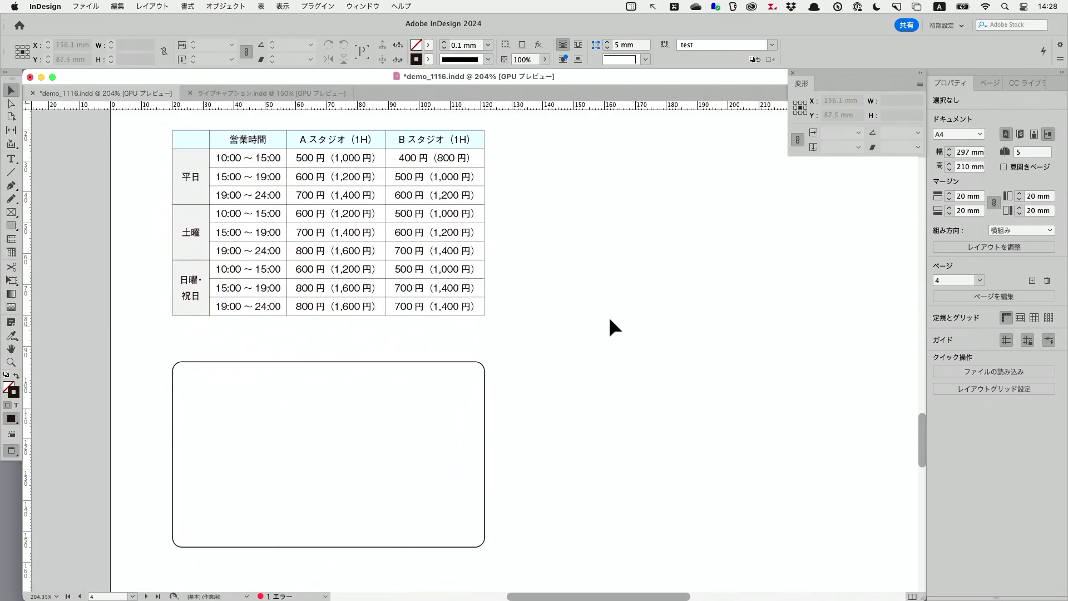
{"action": "left_click", "coordinate": [492, 184]}
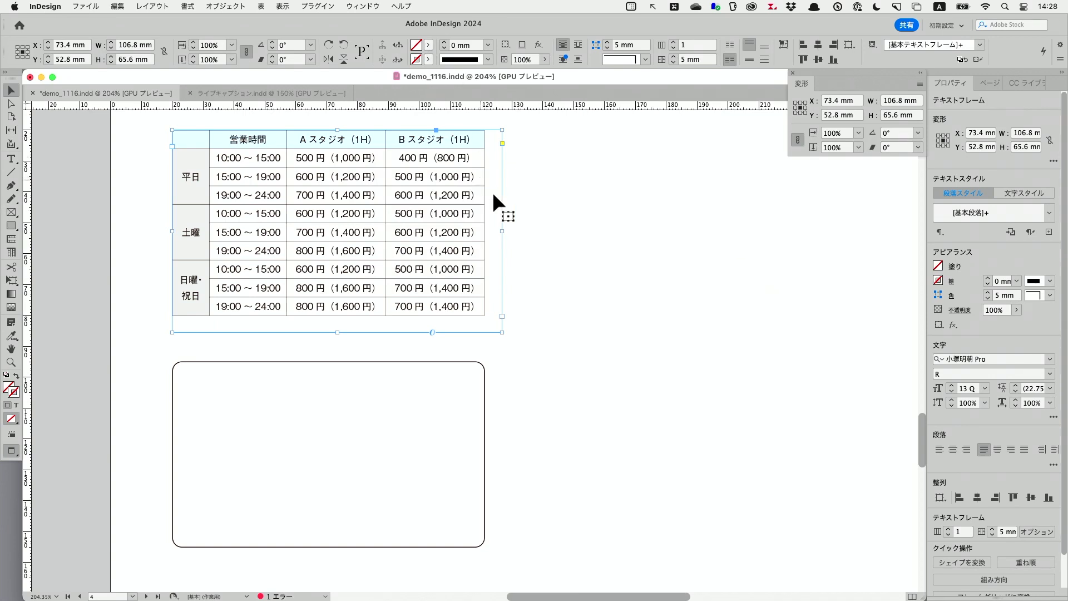
{"action": "left_click", "coordinate": [117, 6]}
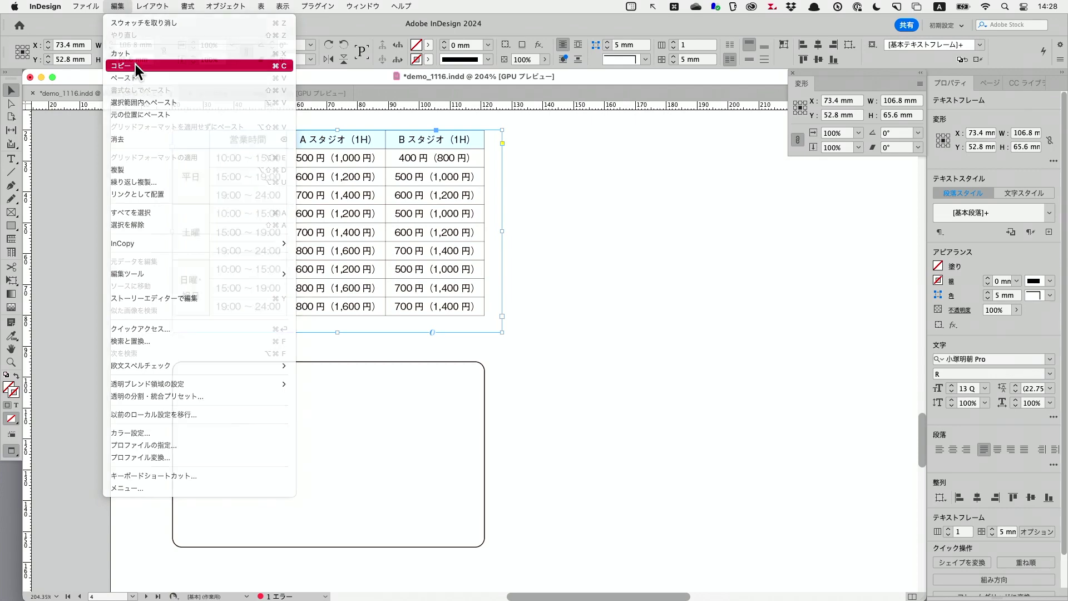
{"action": "left_click", "coordinate": [135, 64]}
{"action": "left_click_drag", "start_coordinate": [565, 386], "coordinate": [459, 424]}
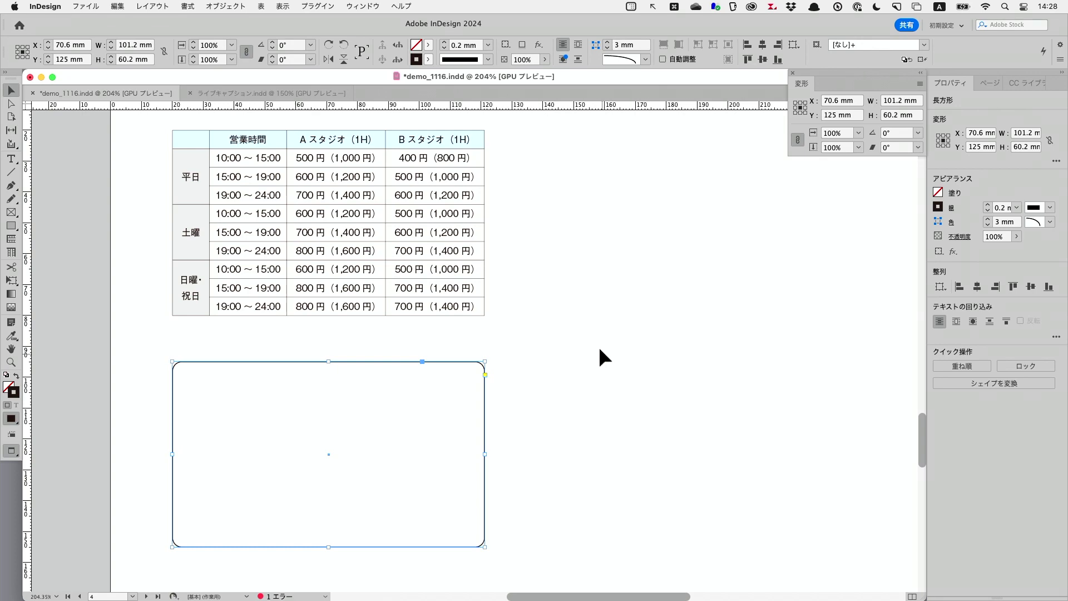
{"action": "left_click", "coordinate": [118, 6]}
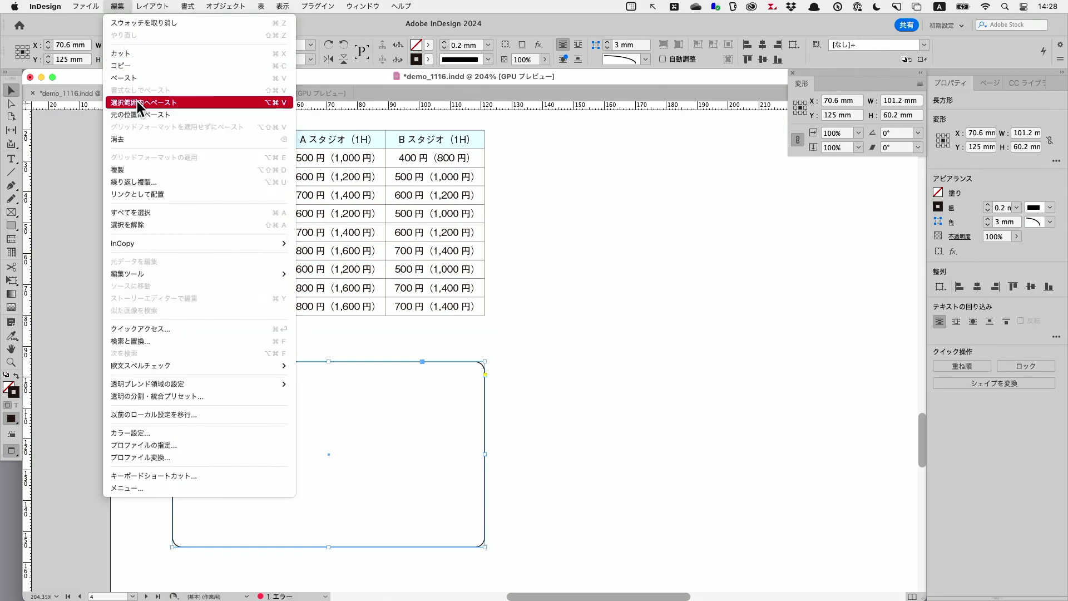
{"action": "left_click", "coordinate": [194, 101]}
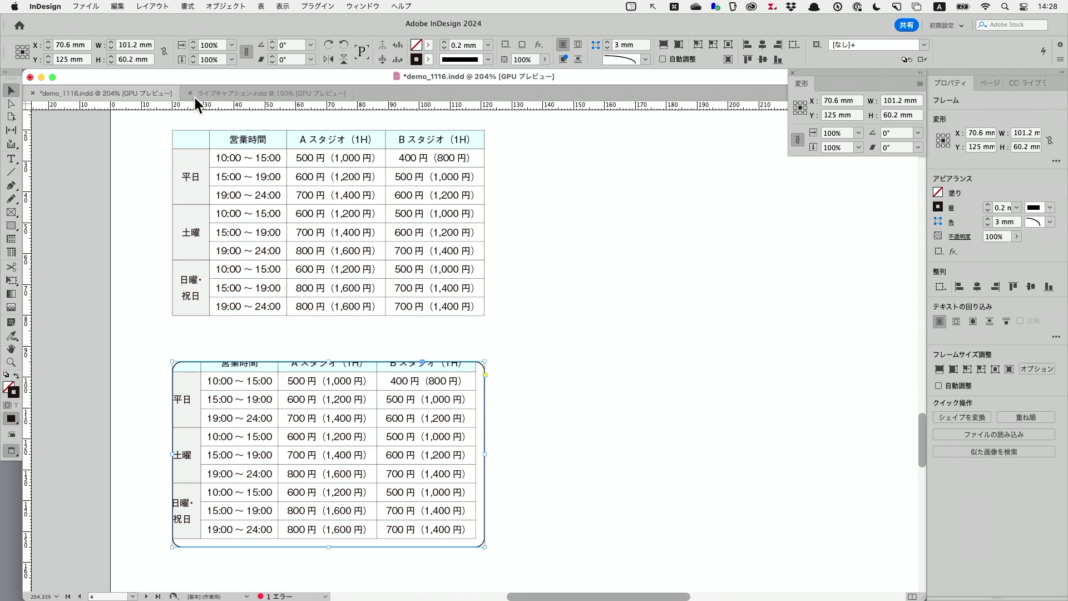
{"action": "key", "text": "cmd+z"}
Step: Fit the price table's text frame to its content
{"action": "left_click", "coordinate": [325, 202]}
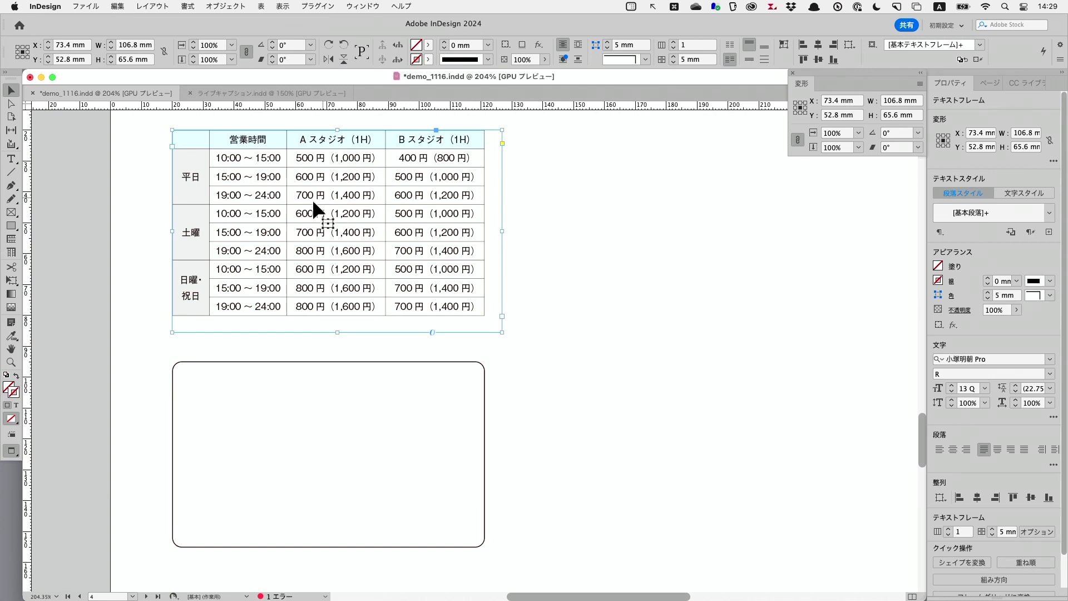
{"action": "left_click", "coordinate": [784, 46]}
{"action": "left_click", "coordinate": [783, 47]}
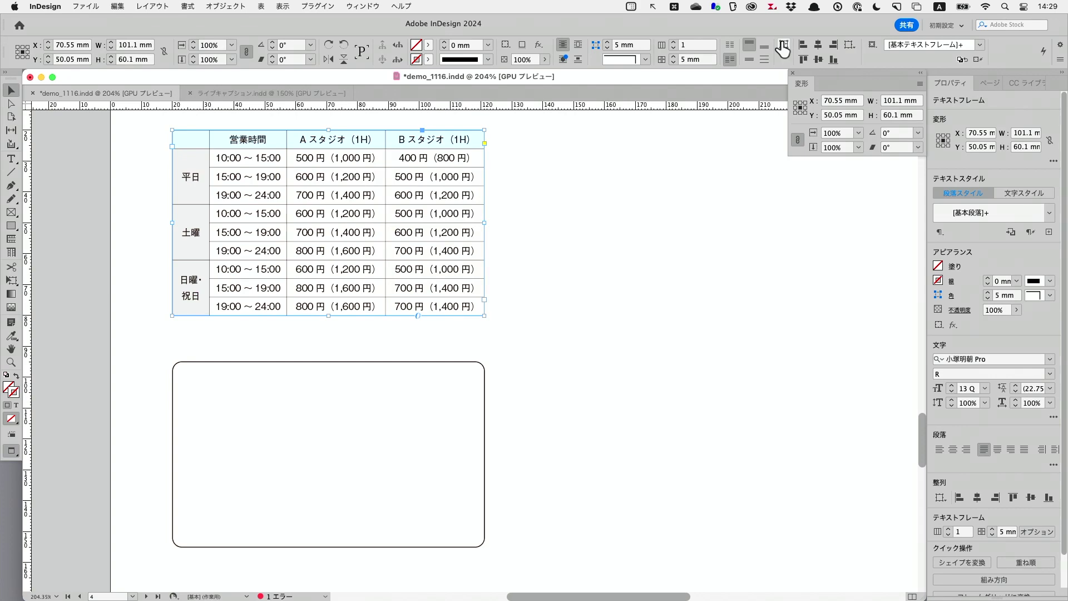
Step: Copy the fitted price table frame and paste it inside the rounded rectangle below, then deselect it
{"action": "left_click", "coordinate": [126, 7]}
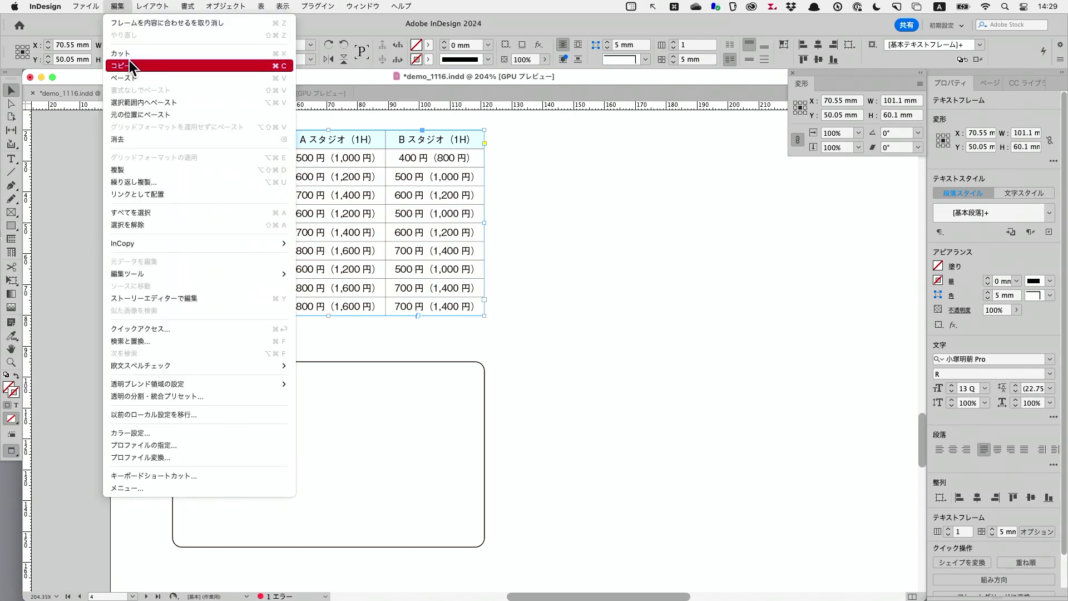
{"action": "left_click", "coordinate": [133, 65]}
{"action": "left_click", "coordinate": [413, 409]}
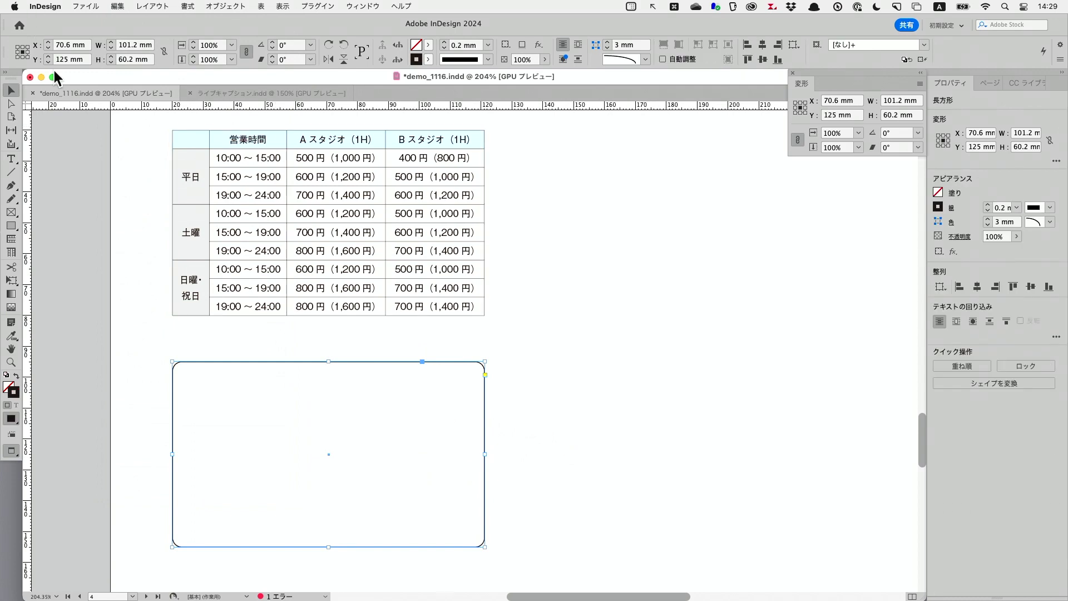
{"action": "left_click", "coordinate": [111, 7]}
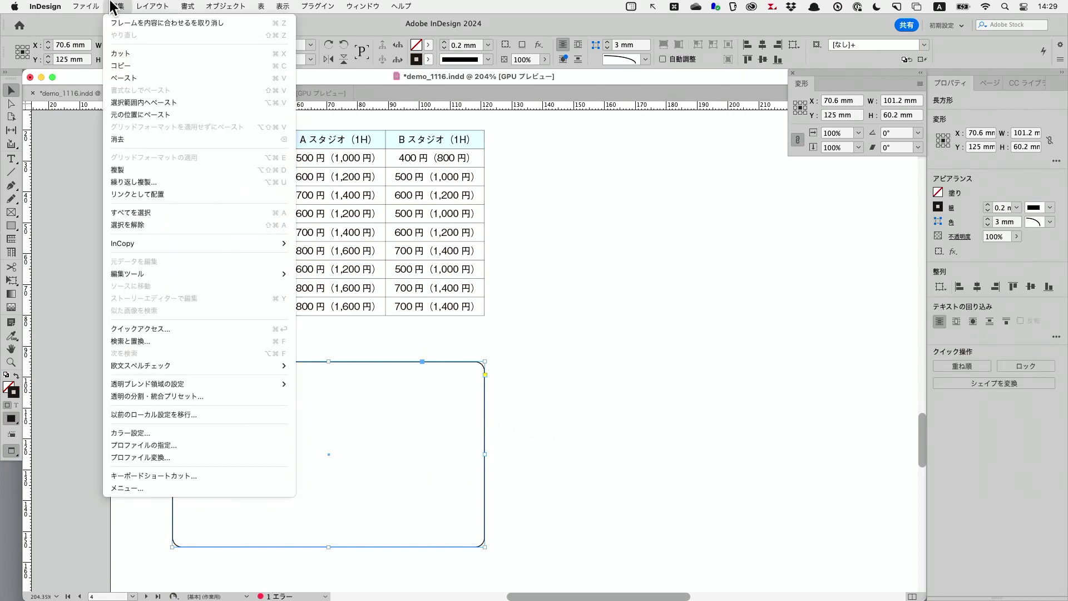
{"action": "left_click", "coordinate": [150, 108]}
{"action": "left_click", "coordinate": [566, 319]}
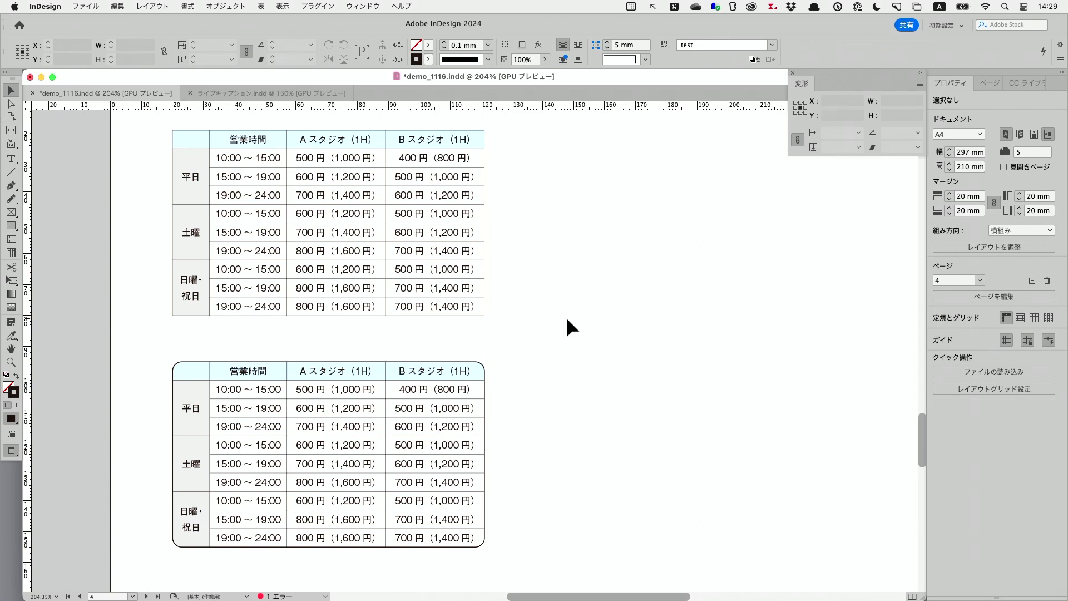
Step: Check with the Type tool that the table text inside the rounded rectangle, such as 平日 and the first A スタジオ price, can be selected
{"action": "left_click", "coordinate": [11, 159]}
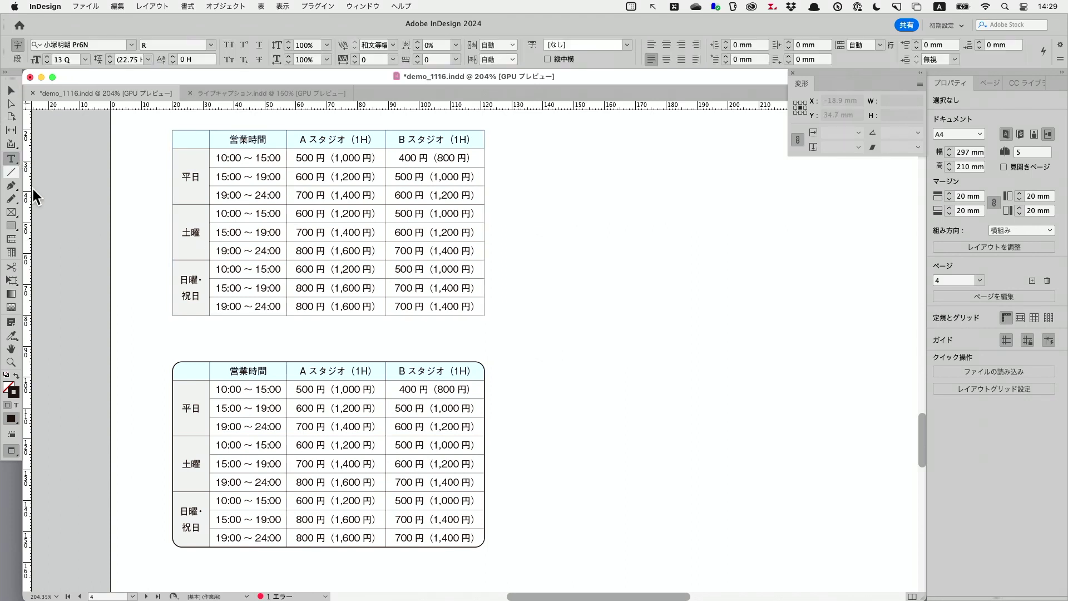
{"action": "double_click", "coordinate": [188, 409]}
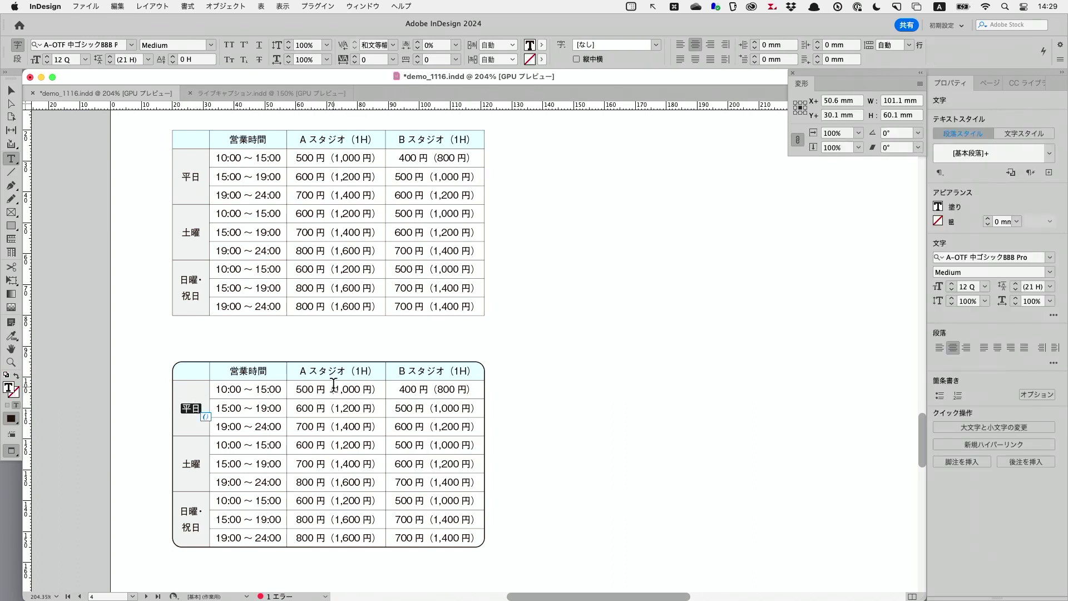
{"action": "left_click_drag", "start_coordinate": [296, 389], "coordinate": [651, 360]}
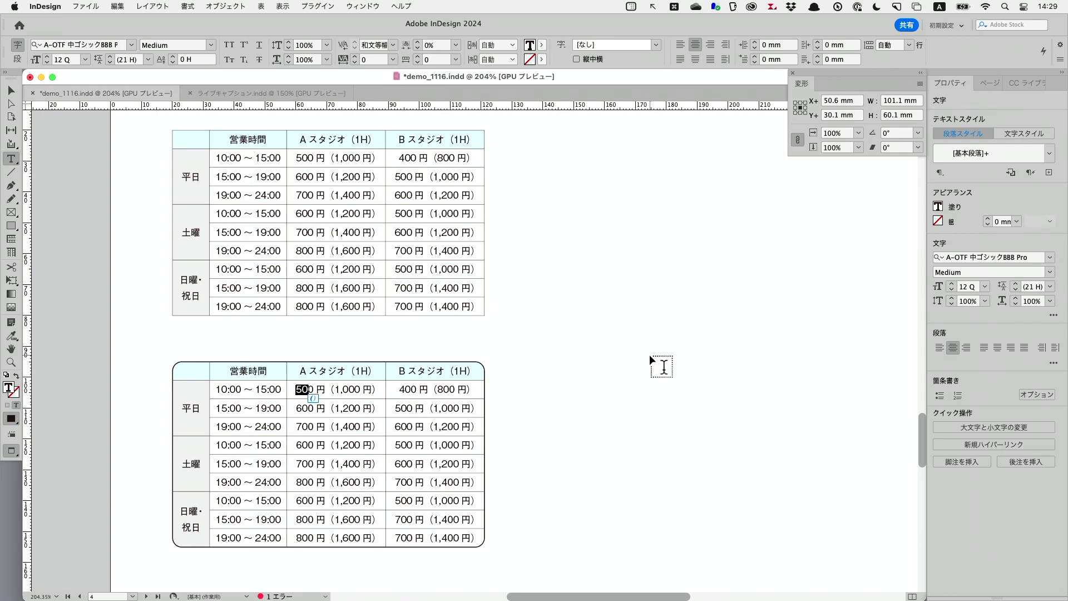
{"action": "left_click_drag", "start_coordinate": [602, 308], "coordinate": [107, 115]}
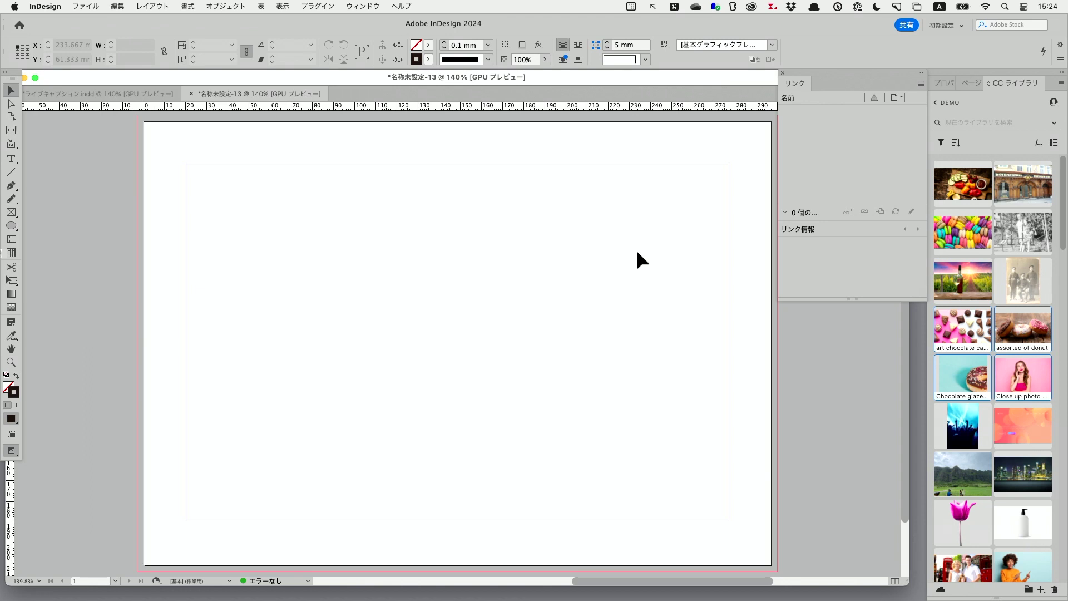
Step: In the blank 名称未設定-13 document, draw a rectangle about 172.7 × 106.3 mm inside the margins and delete it
{"action": "left_click", "coordinate": [12, 224]}
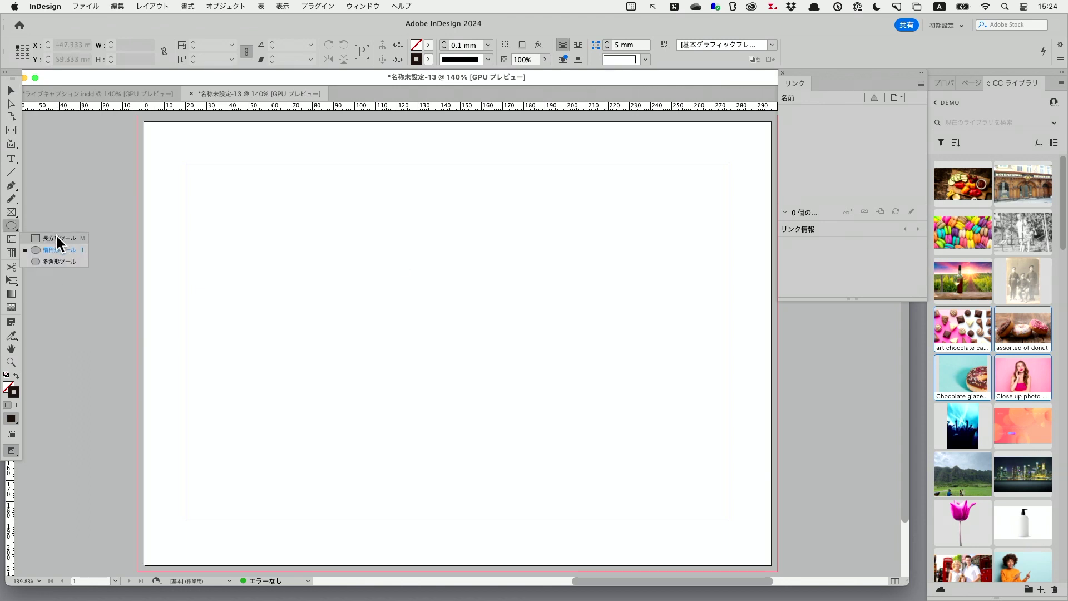
{"action": "left_click", "coordinate": [57, 237]}
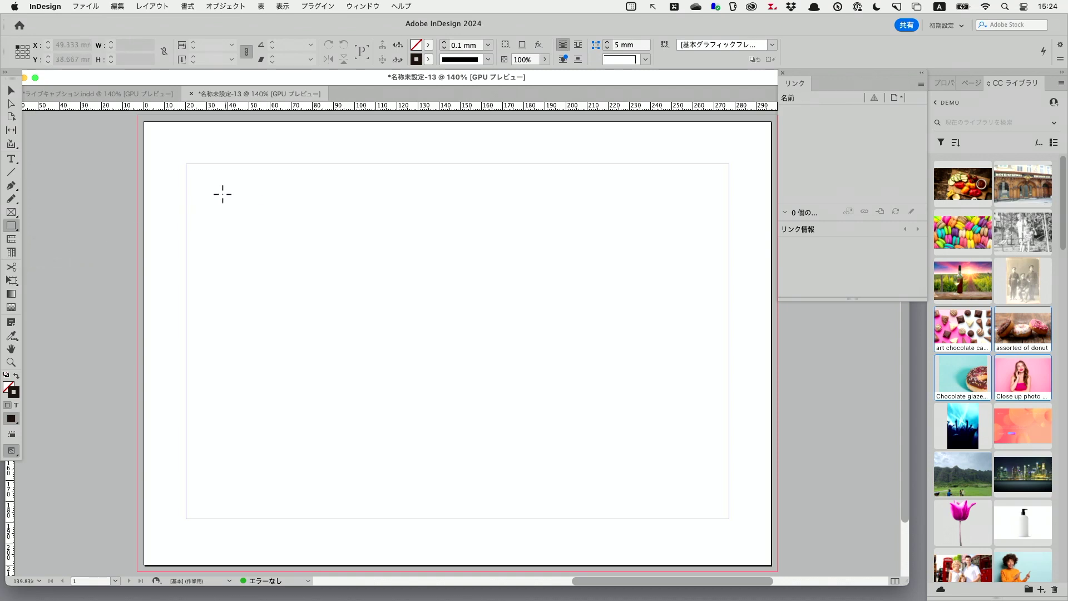
{"action": "left_click_drag", "start_coordinate": [216, 186], "coordinate": [579, 408]}
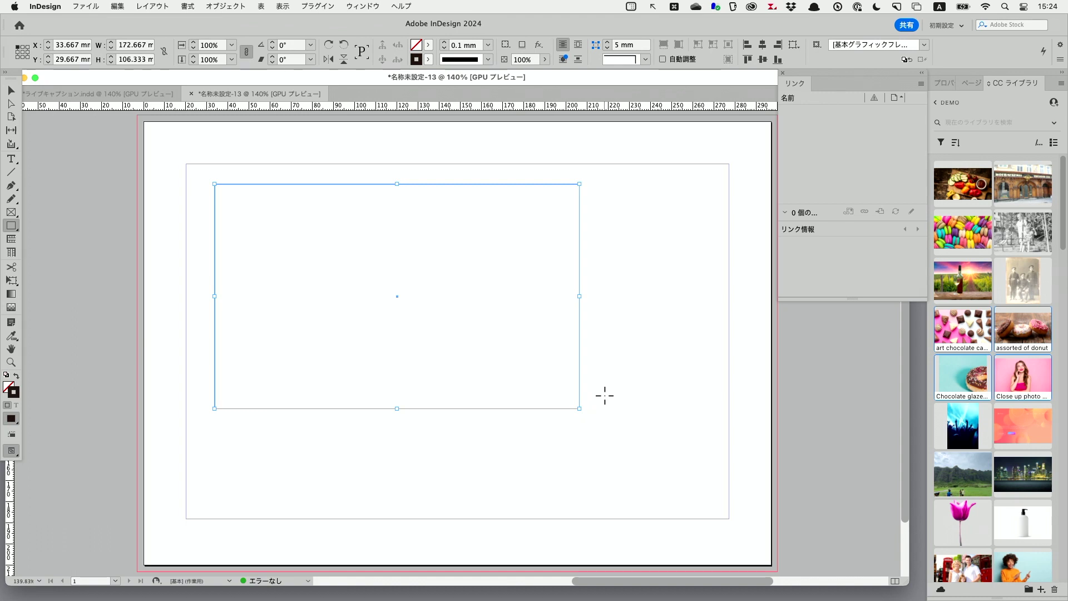
{"action": "key", "text": "BackSpace"}
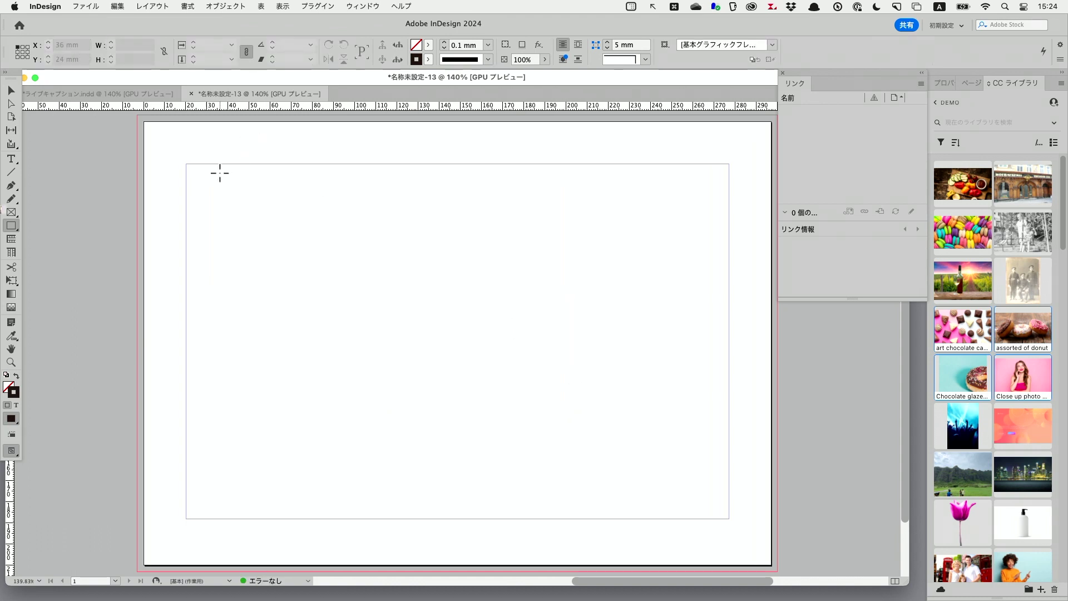
Step: Draw a grid of six rectangles, three columns by two rows, about 220.3 × 132.7 mm overall, and delete it
{"action": "mouse_move", "coordinate": [207, 181]}
{"action": "left_mouse_down"}
{"action": "mouse_move", "coordinate": [327, 272]}
{"action": "mouse_move", "coordinate": [673, 461]}
{"action": "left_mouse_up"}
{"action": "key", "text": "Up"}
{"action": "key", "text": "Right"}
{"action": "key", "text": "Right"}
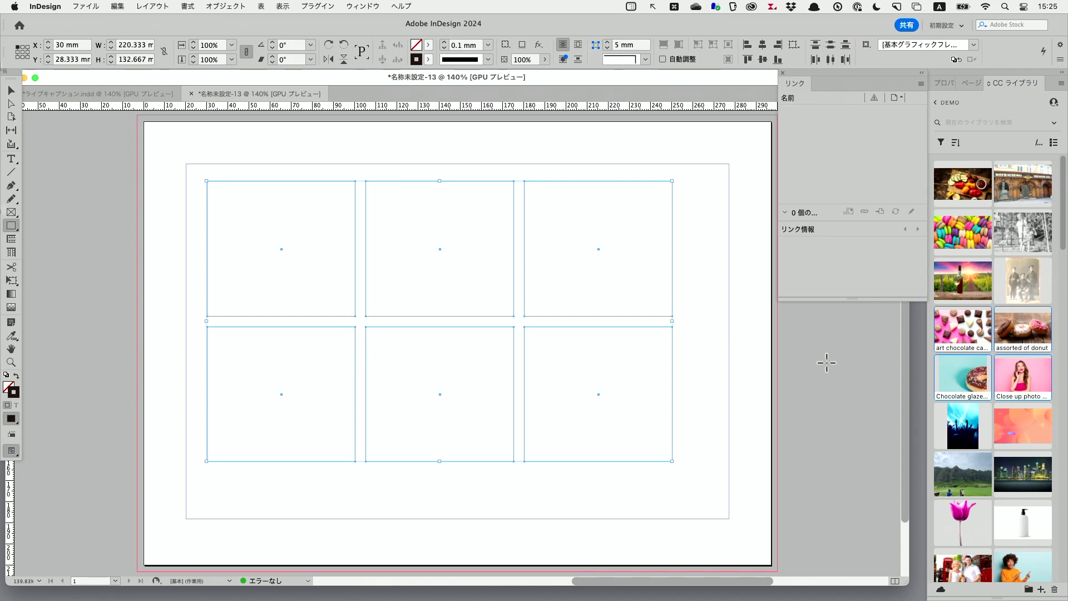
{"action": "key", "text": "Delete"}
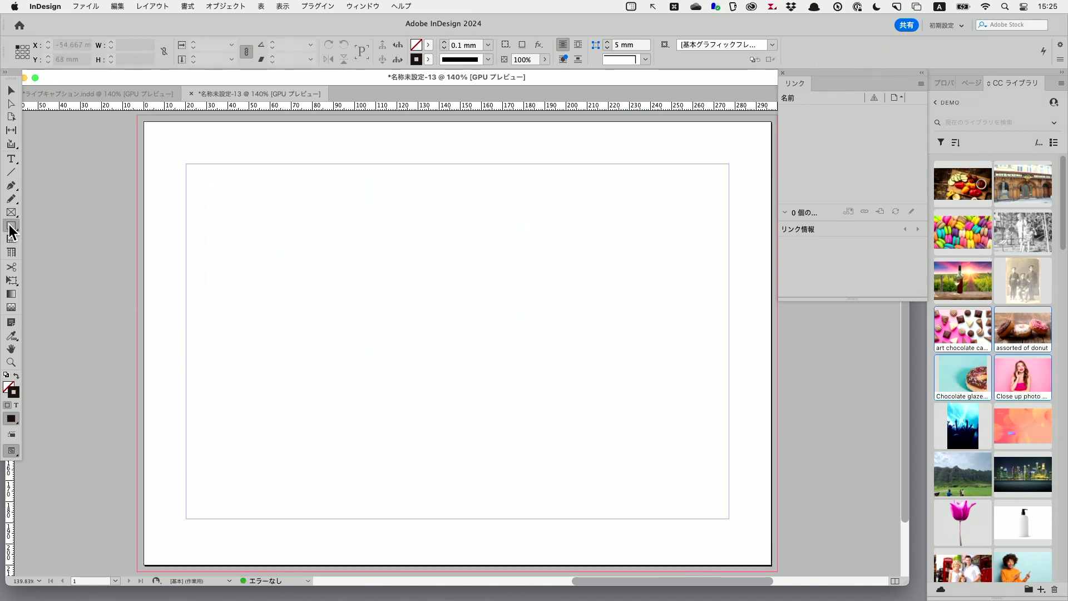
Step: Draw a 2 × 2 grid of ellipses about 225 × 138.3 mm overall with the Ellipse tool and undo it
{"action": "left_click_drag", "start_coordinate": [11, 226], "coordinate": [51, 249]}
{"action": "left_click_drag", "start_coordinate": [219, 196], "coordinate": [696, 489]}
{"action": "key", "text": "Right"}
{"action": "key", "text": "Up"}
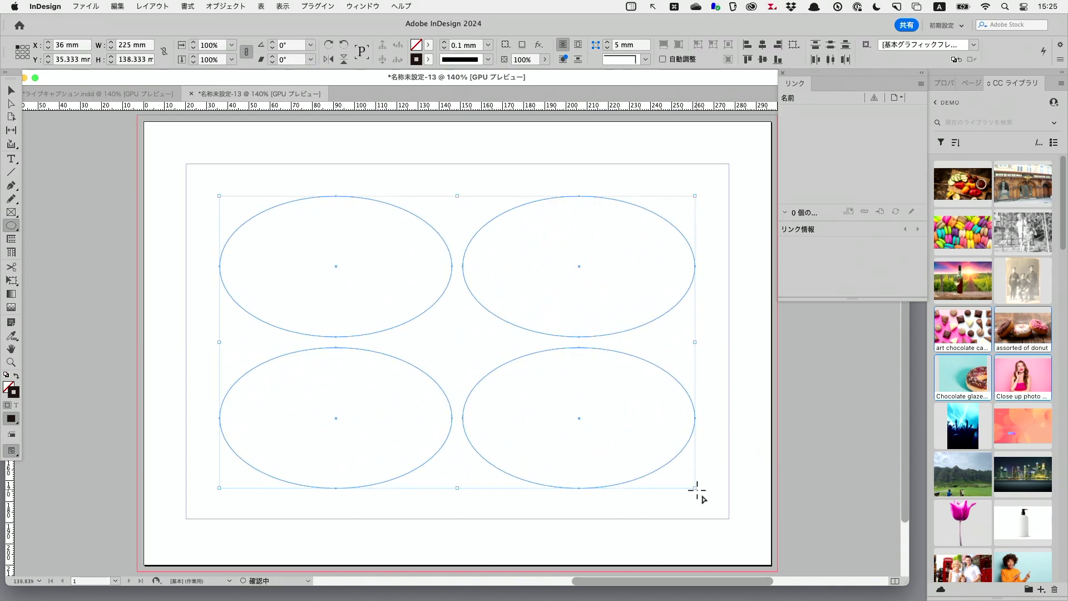
{"action": "key", "text": "super+z"}
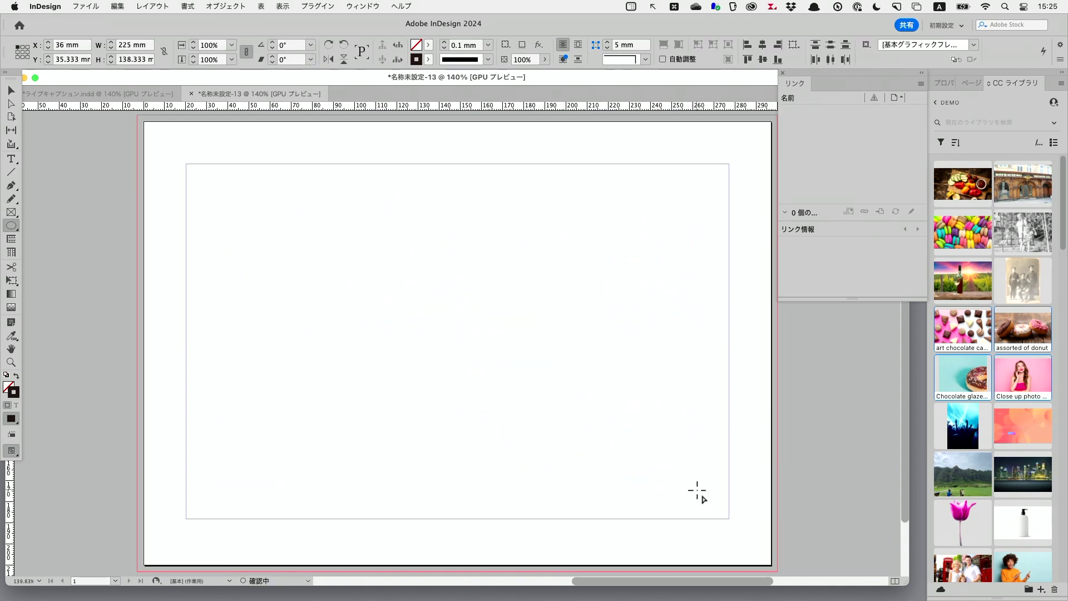
Step: Draw a 2 × 2 grid of threaded text frames with the Type tool and delete it
{"action": "left_click", "coordinate": [12, 160]}
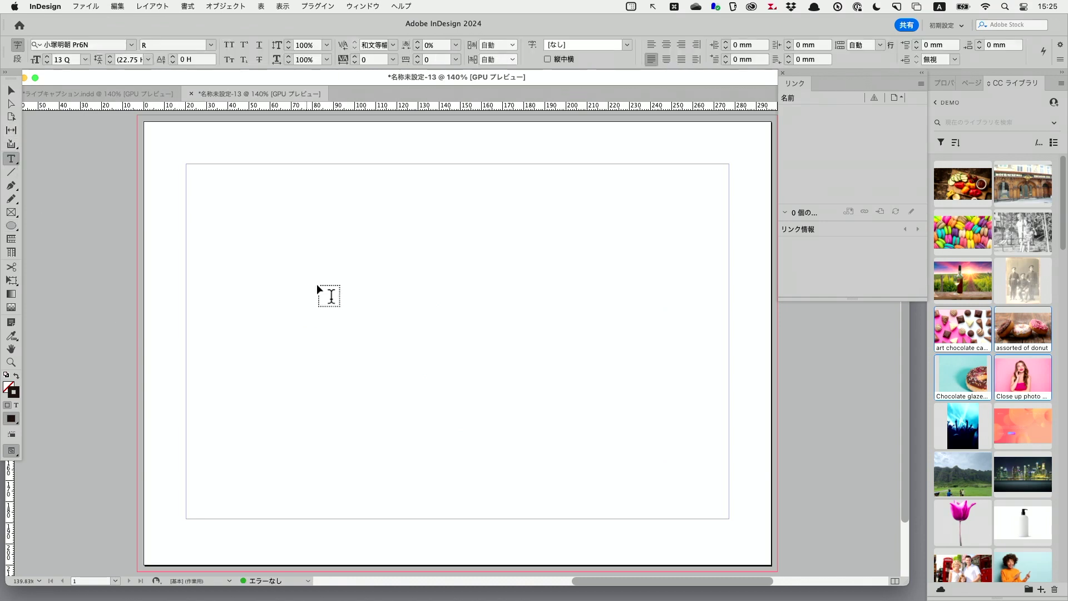
{"action": "left_click_drag", "start_coordinate": [222, 196], "coordinate": [689, 484]}
{"action": "key", "text": "Up"}
{"action": "key", "text": "Right"}
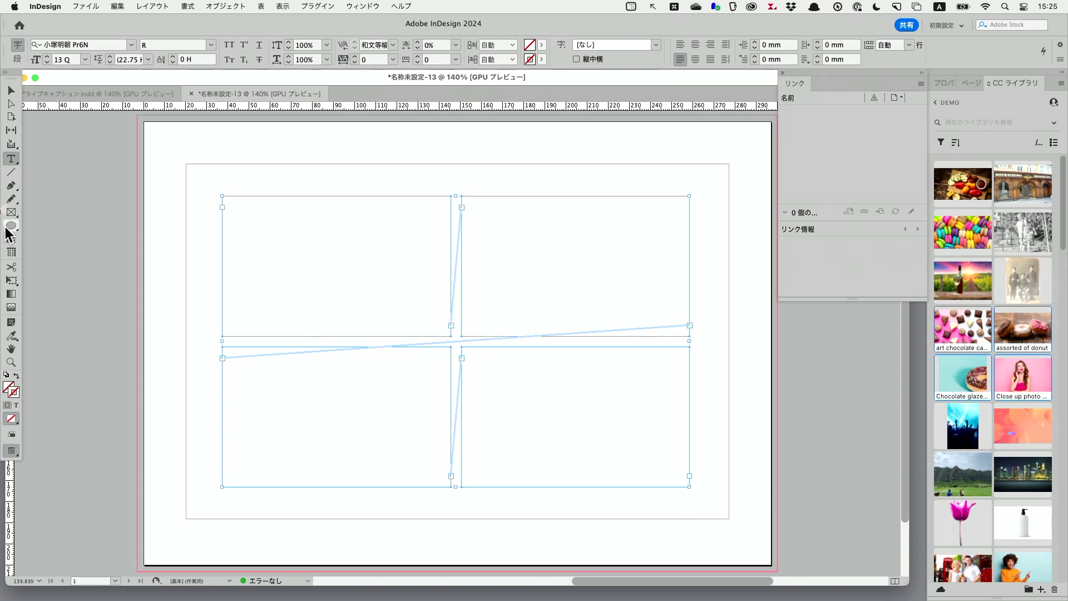
{"action": "left_click", "coordinate": [11, 90]}
{"action": "key", "text": "Delete"}
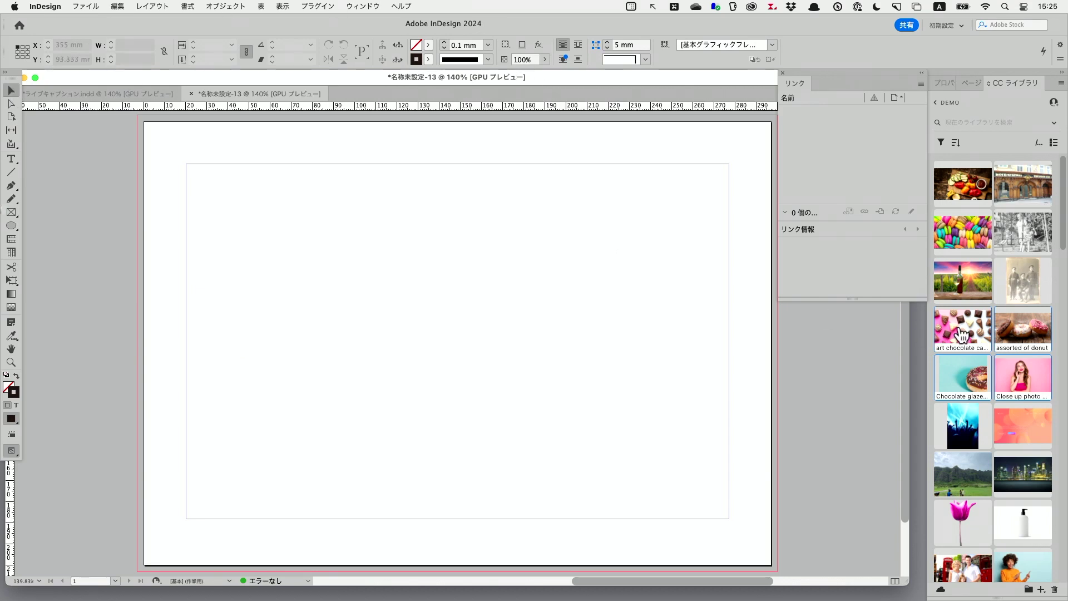
Step: Load the four selected CC library images for placing, place the woman's photo at full size, and undo that placement
{"action": "right_click", "coordinate": [1030, 380]}
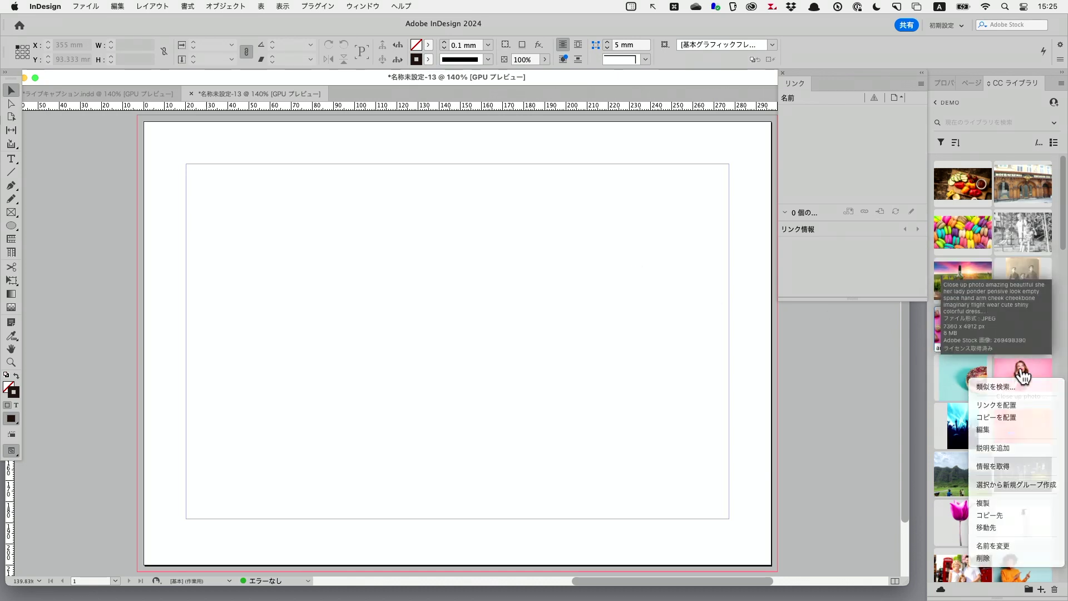
{"action": "key", "text": "Escape"}
{"action": "left_click_drag", "start_coordinate": [1023, 377], "coordinate": [284, 196]}
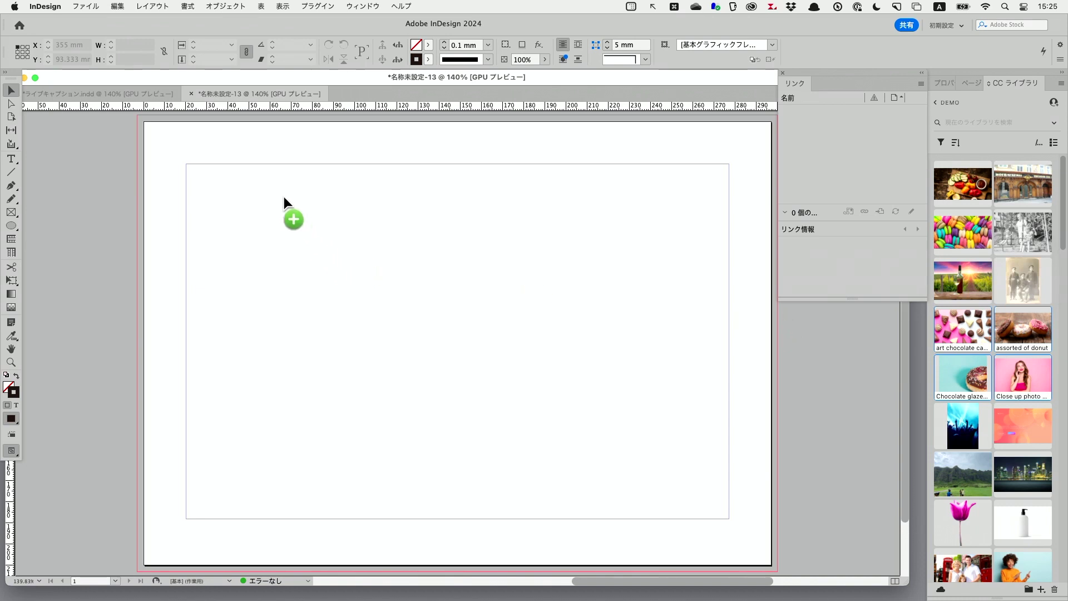
{"action": "left_click_drag", "start_coordinate": [233, 138], "coordinate": [246, 191]}
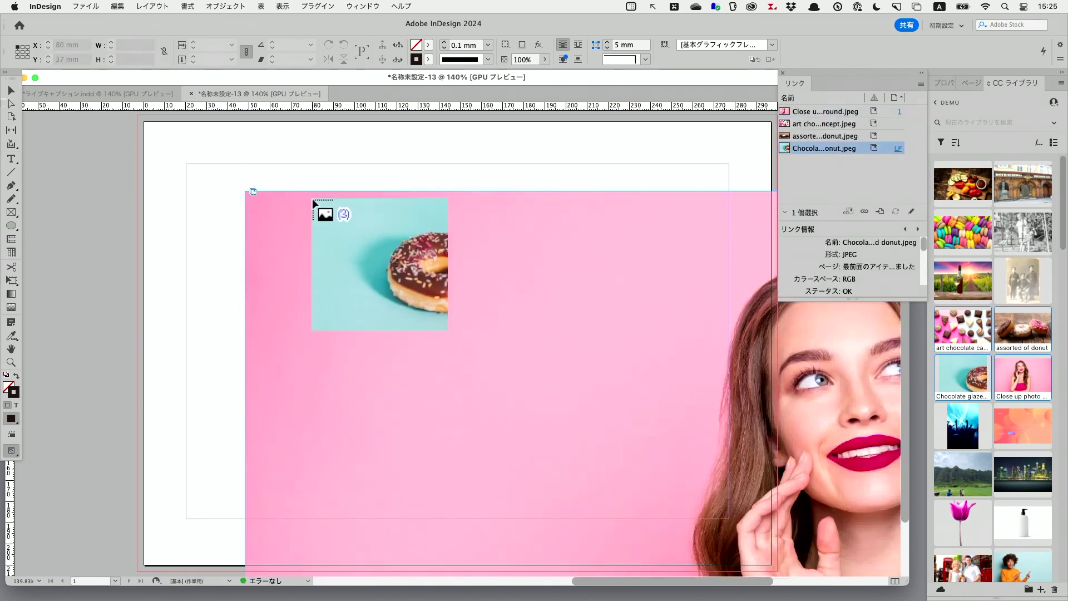
{"action": "key", "text": "super+z"}
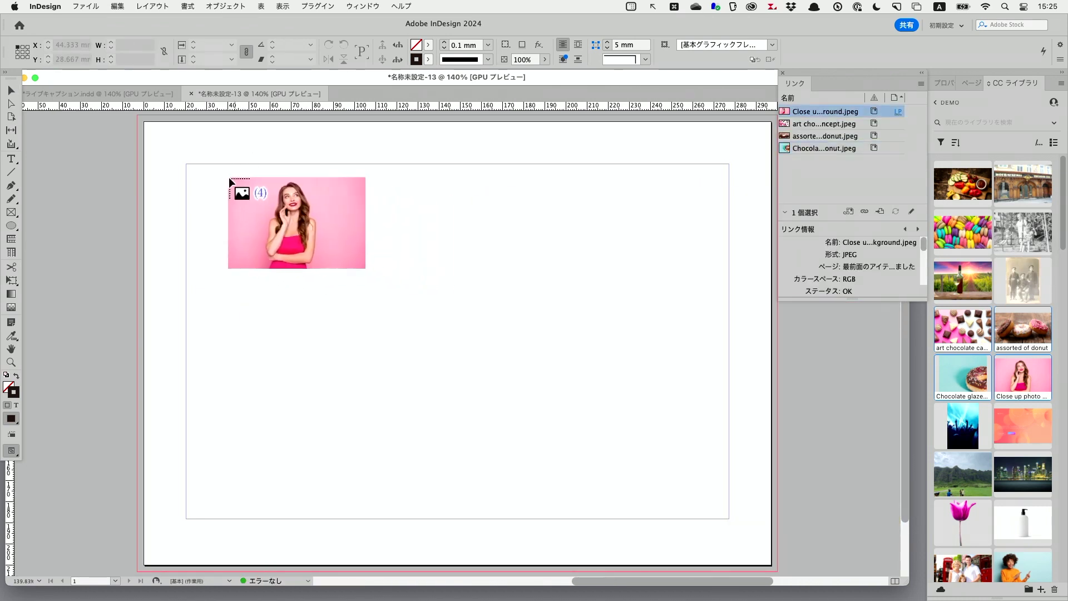
Step: Place the four loaded images as a 2 × 2 grid about 220.3 × 149.7 mm with each frame filled proportionally, and delete them
{"action": "left_click_drag", "start_coordinate": [229, 178], "coordinate": [695, 494]}
{"action": "key", "text": "Up"}
{"action": "key", "text": "Right"}
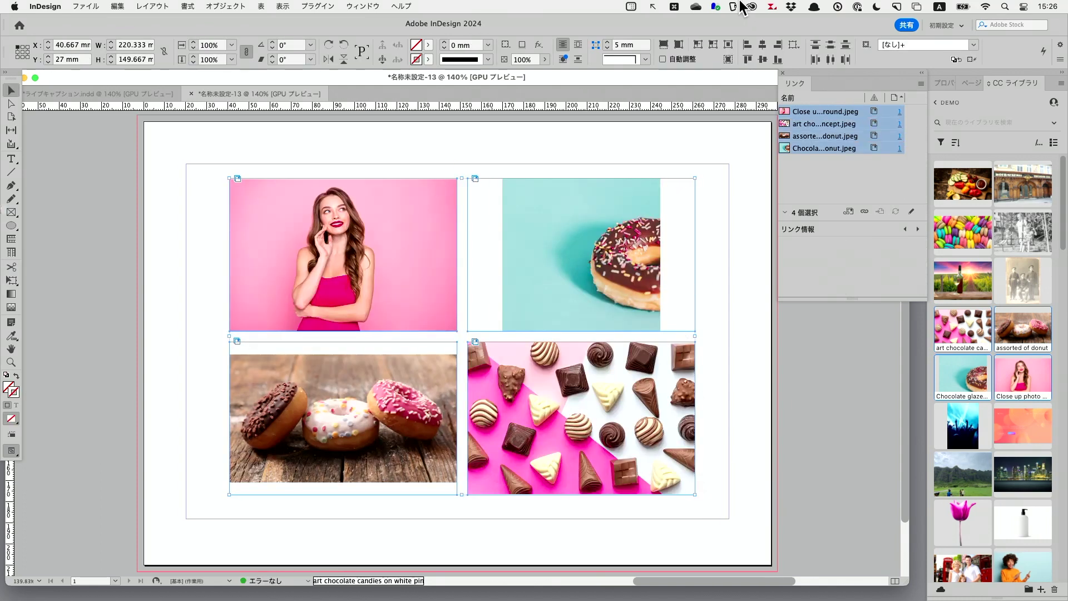
{"action": "left_click", "coordinate": [664, 50]}
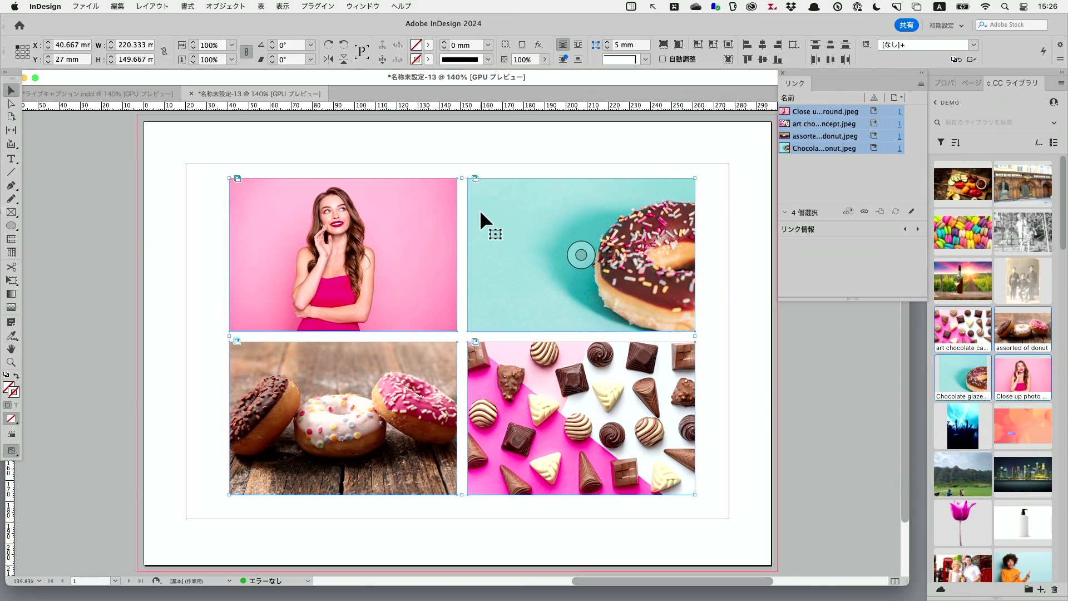
{"action": "key", "text": "Delete"}
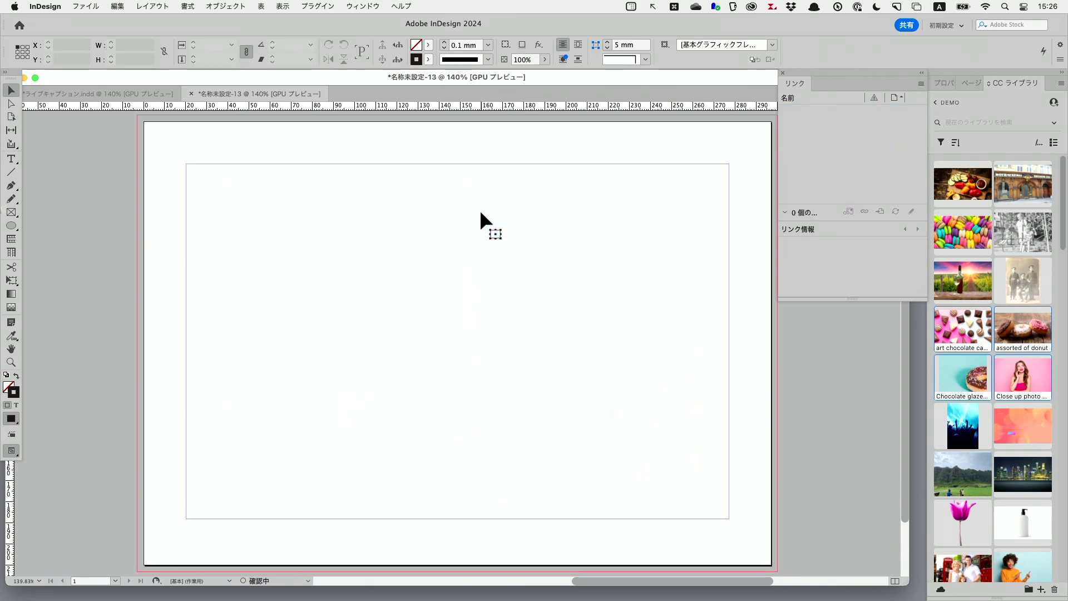
Step: Check the column gap in the Layout Grid Settings and close them without changes
{"action": "left_click", "coordinate": [148, 6]}
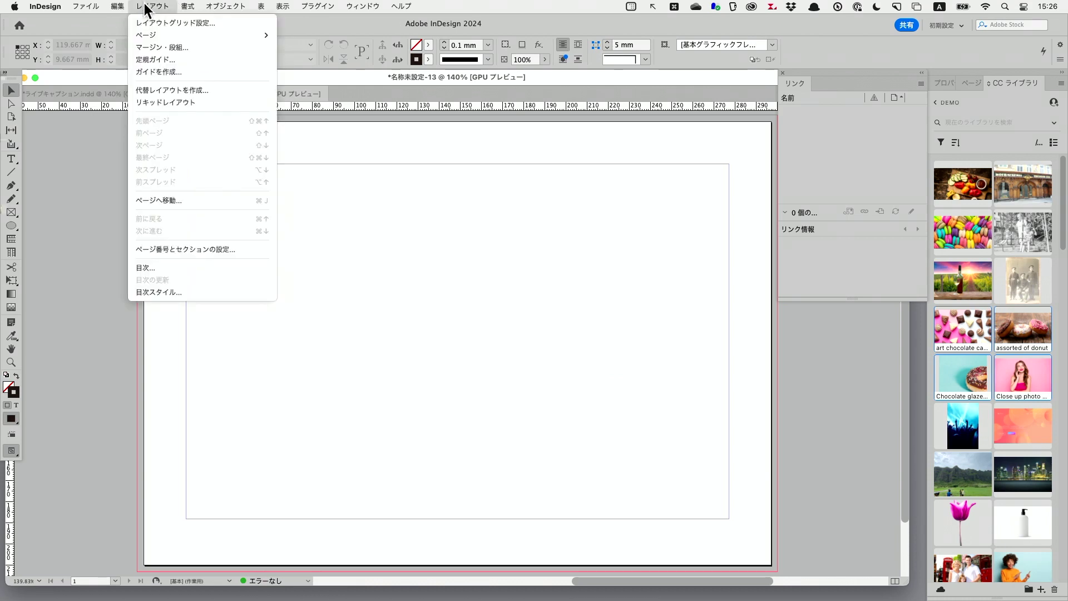
{"action": "left_click", "coordinate": [208, 25]}
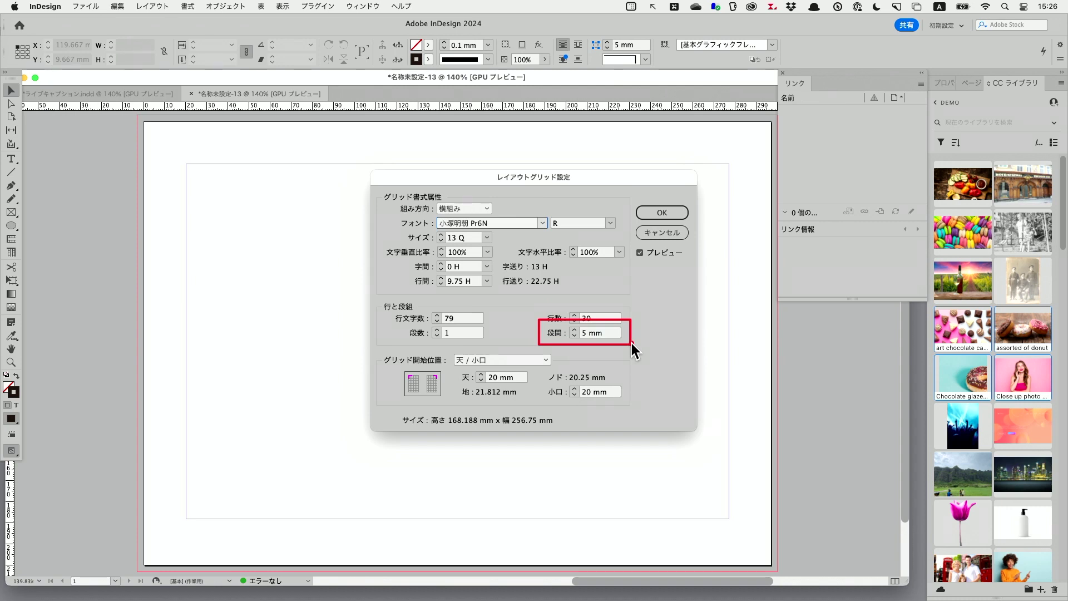
{"action": "left_click", "coordinate": [662, 233]}
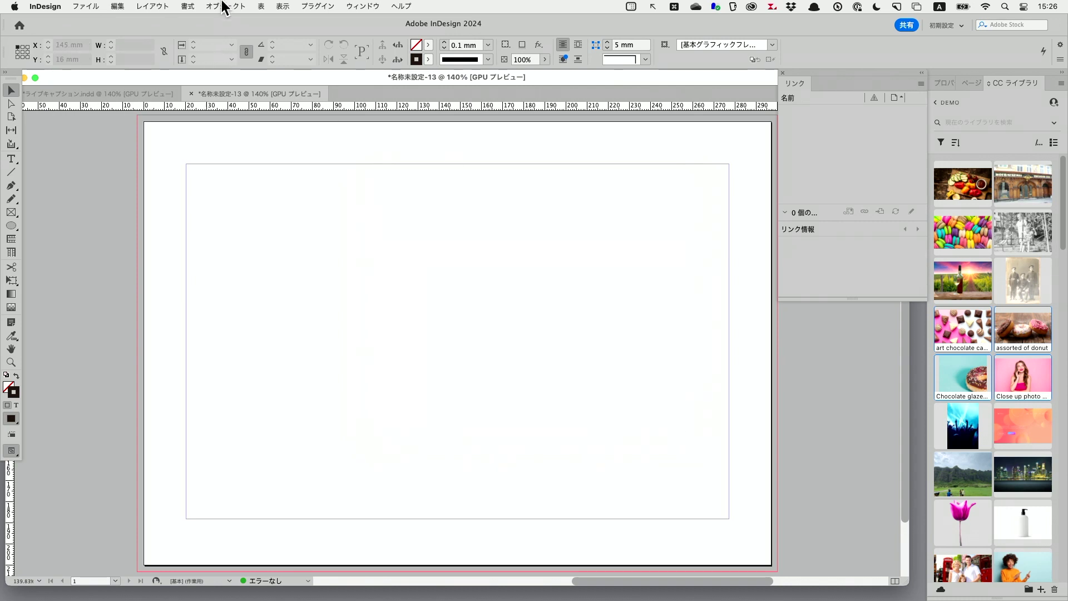
Step: Set the page's column gutter to 1 mm in Margins and Columns
{"action": "left_click", "coordinate": [153, 6]}
{"action": "left_click", "coordinate": [172, 49]}
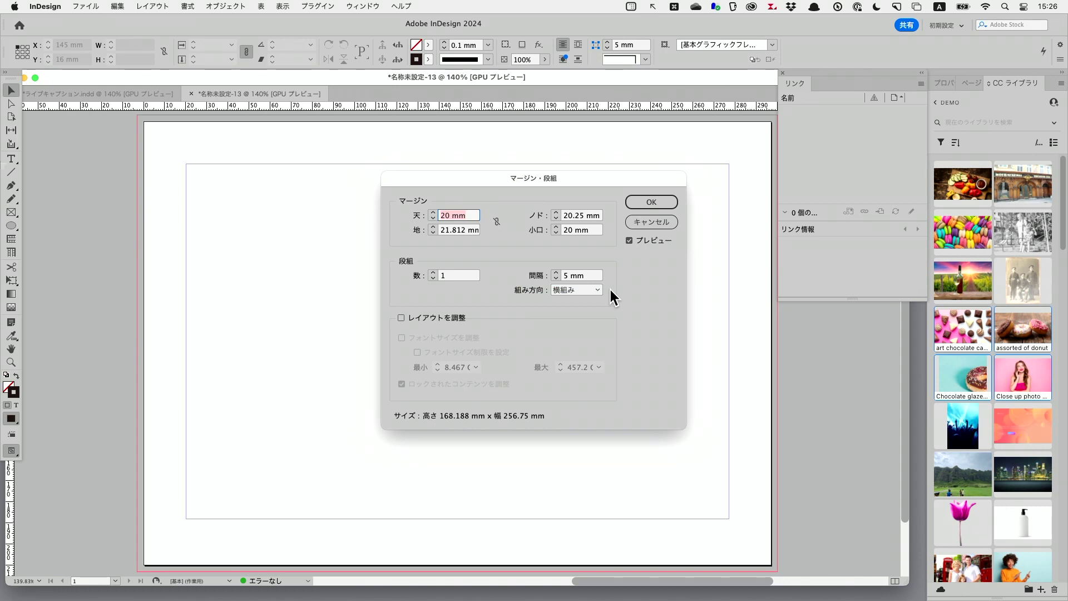
{"action": "key", "text": "Tab"}
{"action": "key", "text": "Tab"}
{"action": "key", "text": "Tab"}
{"action": "key", "text": "Tab"}
{"action": "key", "text": "Tab"}
{"action": "type", "text": "1"}
{"action": "left_click", "coordinate": [647, 201]}
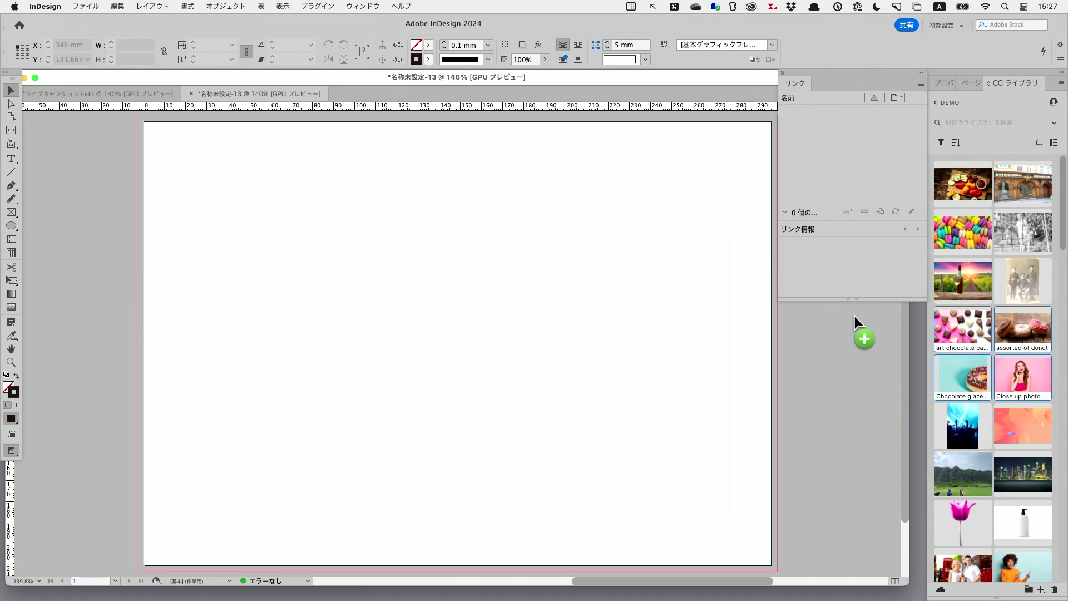
Step: Place the four selected library images as a 2 × 2 grid about 229.3 × 138.3 mm and fill each frame proportionally
{"action": "left_click_drag", "start_coordinate": [219, 189], "coordinate": [705, 483]}
{"action": "key", "text": "Up"}
{"action": "key", "text": "Right"}
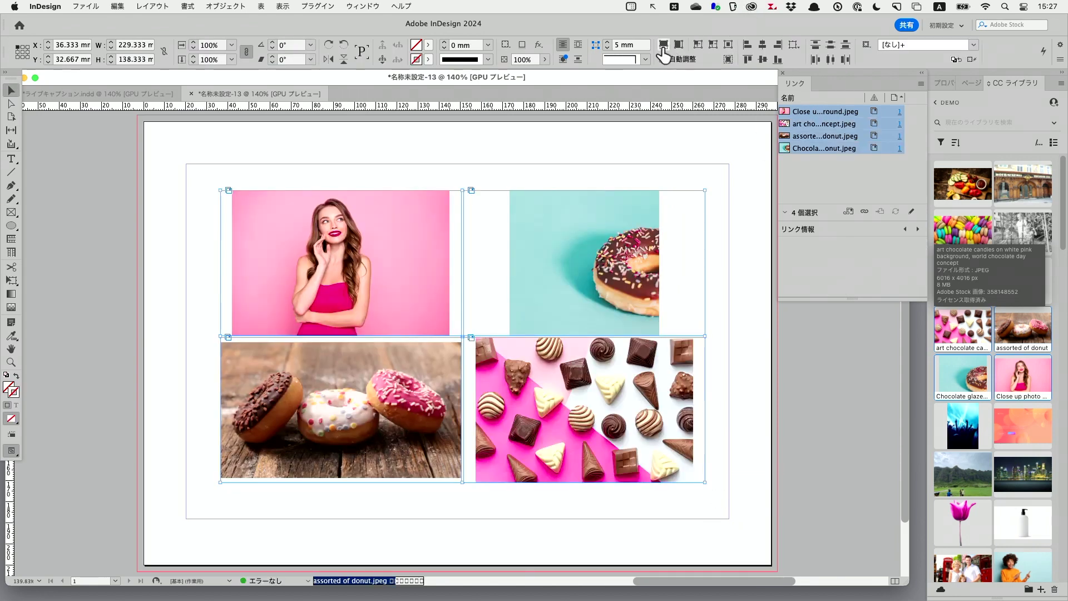
{"action": "left_click", "coordinate": [664, 47]}
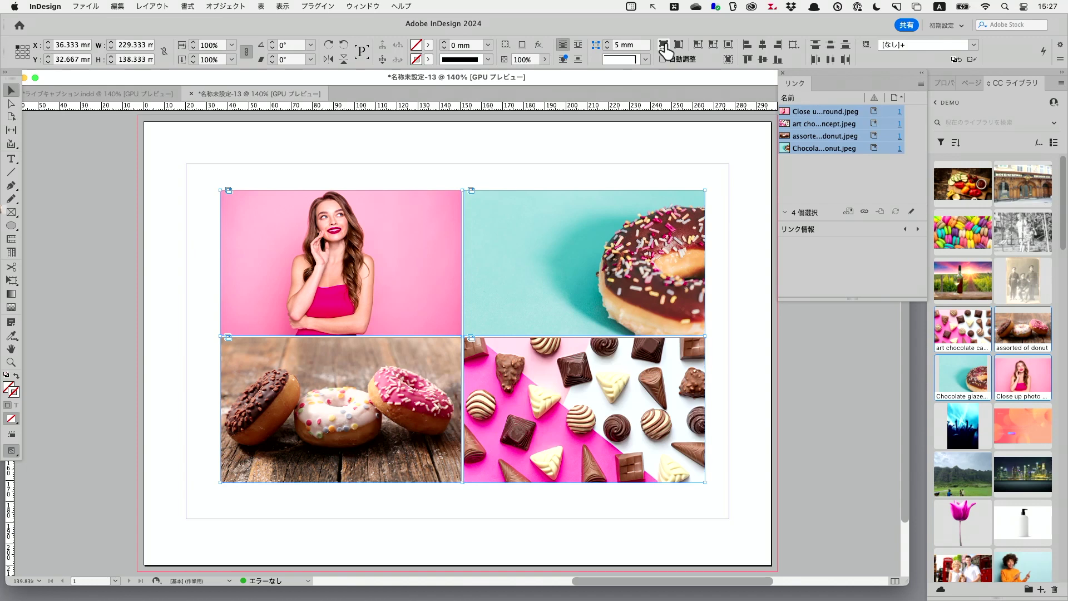
{"action": "left_click", "coordinate": [152, 7]}
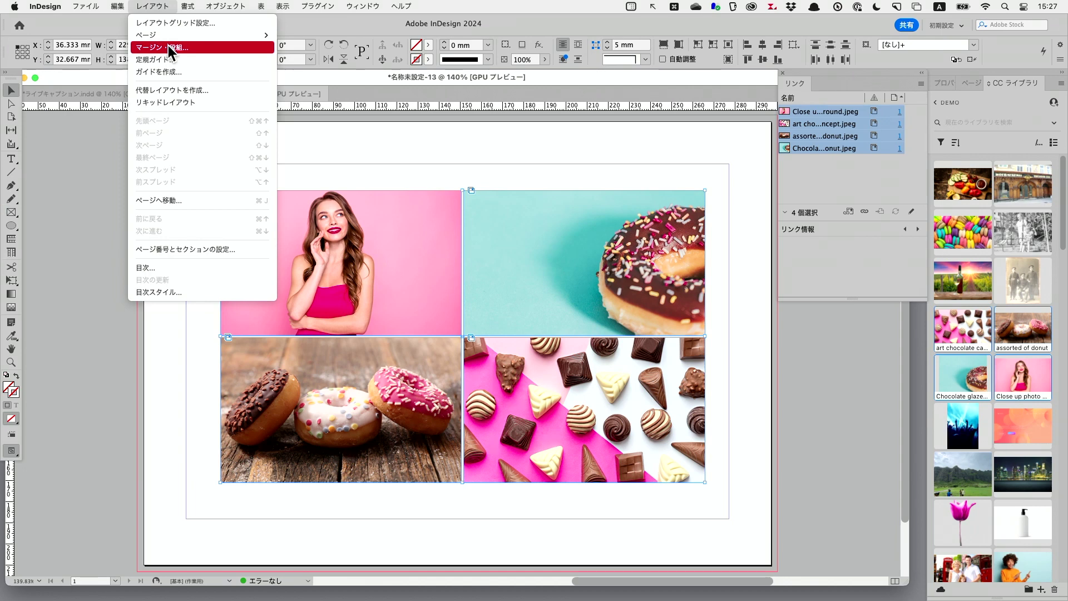
{"action": "left_click", "coordinate": [162, 7]}
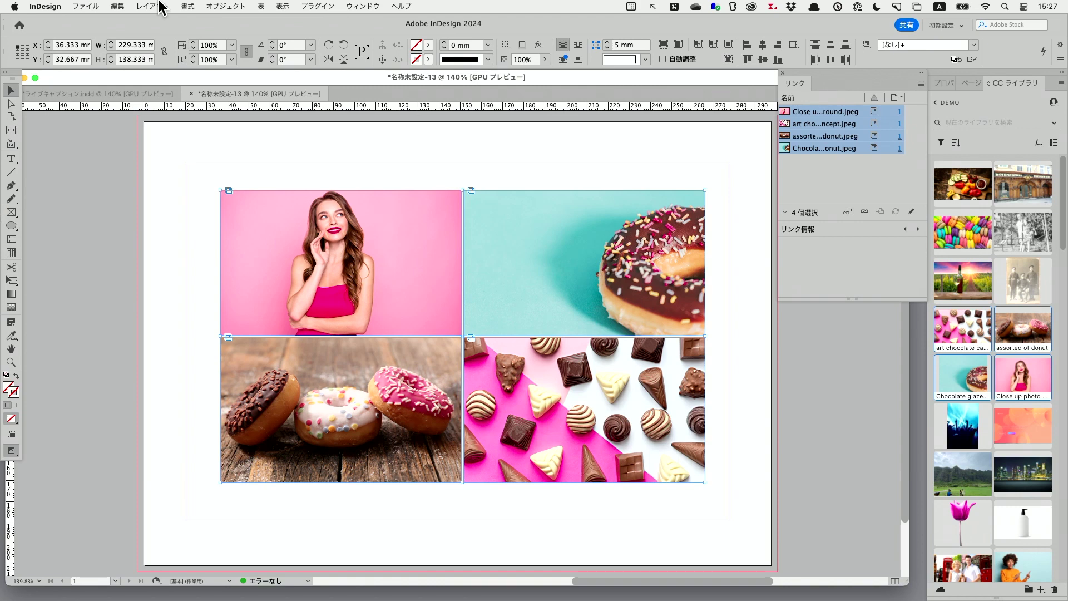
Step: Delete the four placed images and switch to the empty right-hand page of ライブキャプション.indd
{"action": "key", "text": "Delete"}
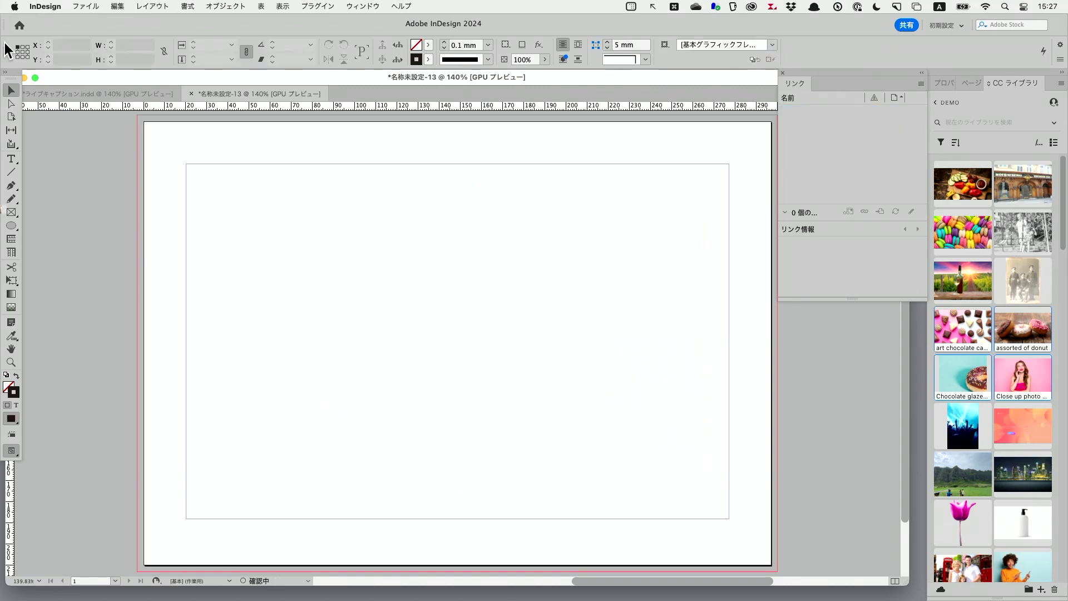
{"action": "left_click", "coordinate": [103, 92]}
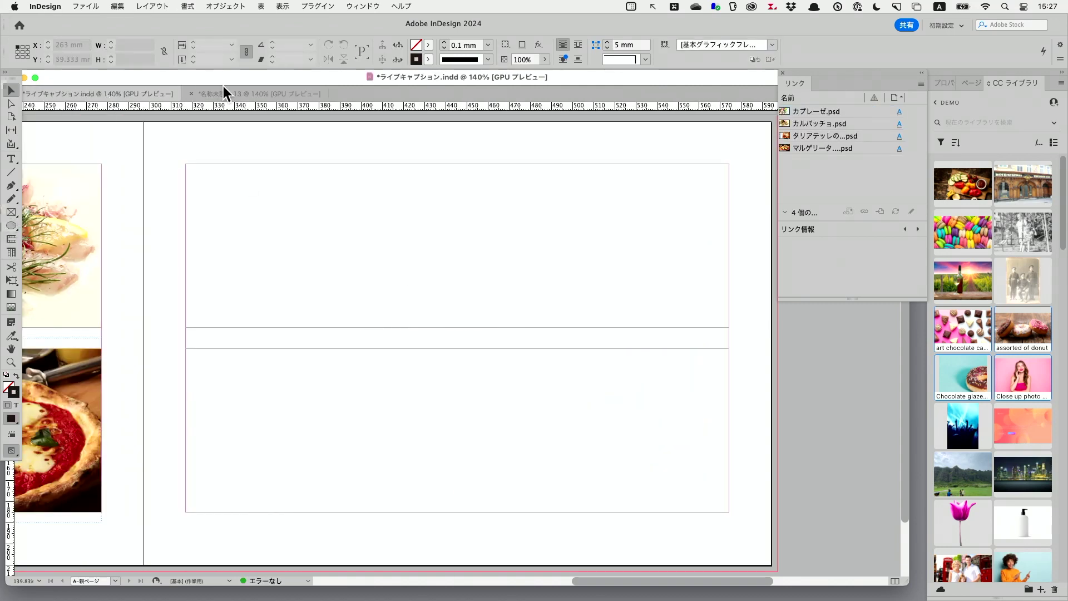
{"action": "left_click_drag", "start_coordinate": [187, 307], "coordinate": [694, 306]}
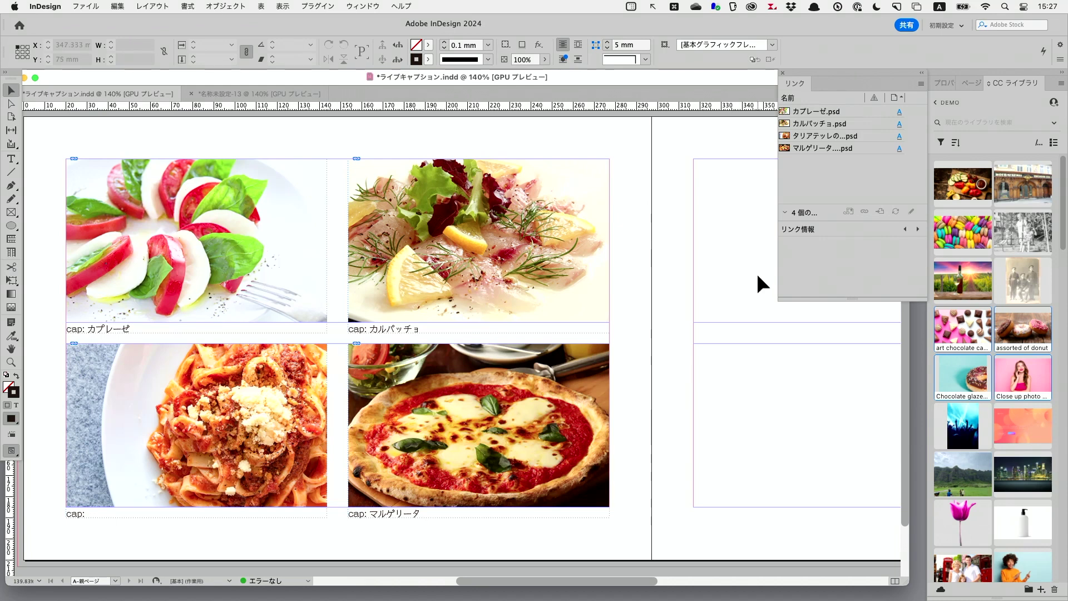
{"action": "key", "text": "space"}
{"action": "left_click_drag", "start_coordinate": [711, 262], "coordinate": [208, 257]}
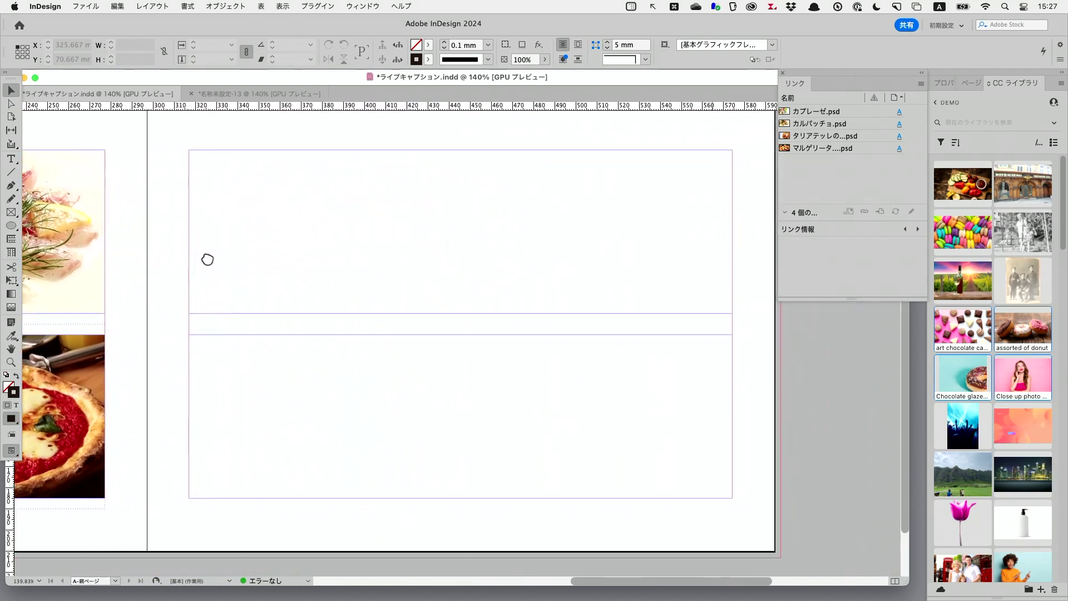
Step: Load the four PSD images from the Finder's Links folder for placing in ライブキャプション.indd
{"action": "left_click_drag", "start_coordinate": [396, 78], "coordinate": [407, 125]}
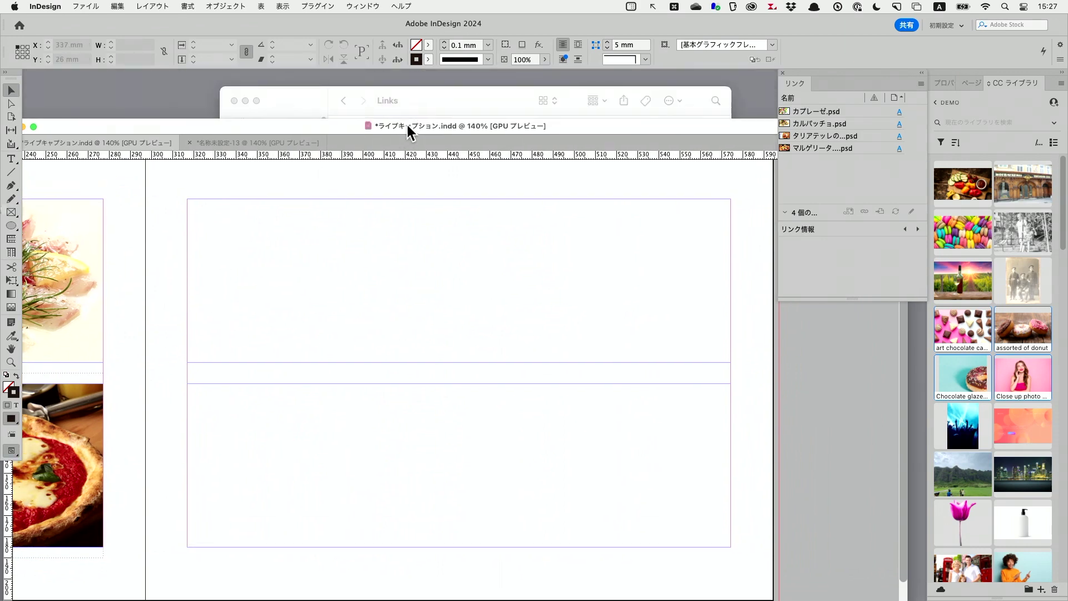
{"action": "left_click", "coordinate": [466, 105]}
{"action": "left_click_drag", "start_coordinate": [552, 153], "coordinate": [769, 130]}
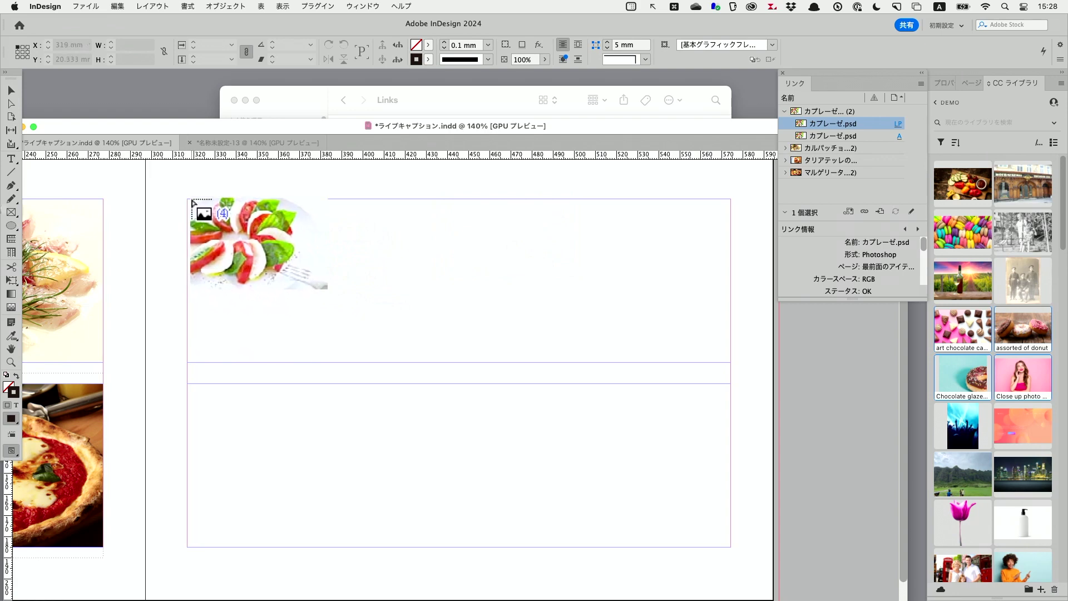
Step: Place the four loaded images as a 257 × 165 mm 2 × 2 grid within the right page's margins and fill each frame proportionally
{"action": "left_click_drag", "start_coordinate": [187, 200], "coordinate": [730, 547]}
{"action": "key", "text": "Right"}
{"action": "key", "text": "Up"}
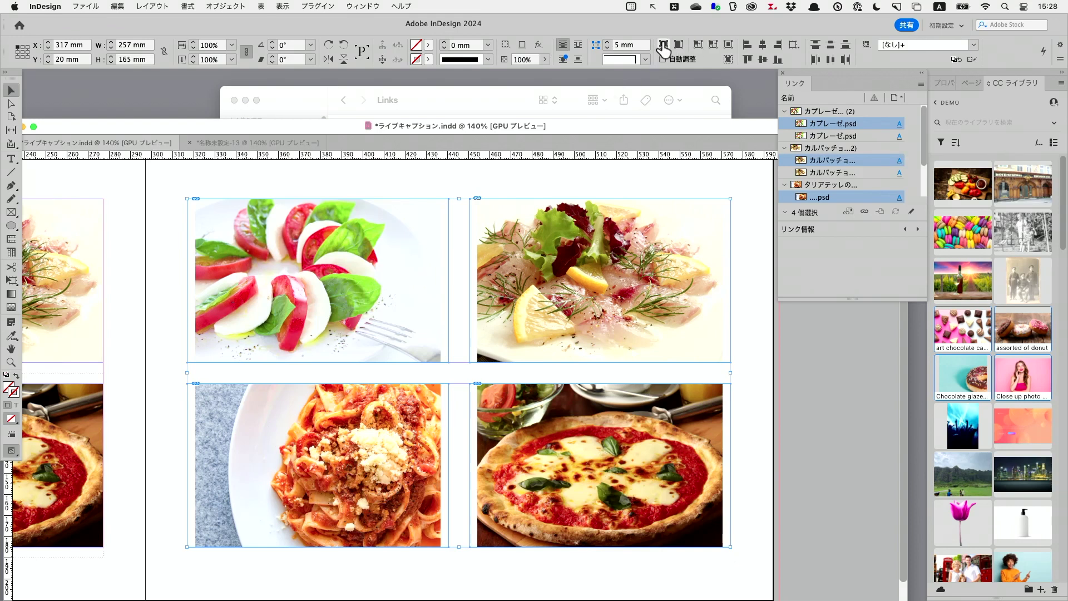
{"action": "left_click", "coordinate": [664, 44]}
{"action": "left_click_drag", "start_coordinate": [557, 126], "coordinate": [593, 94]}
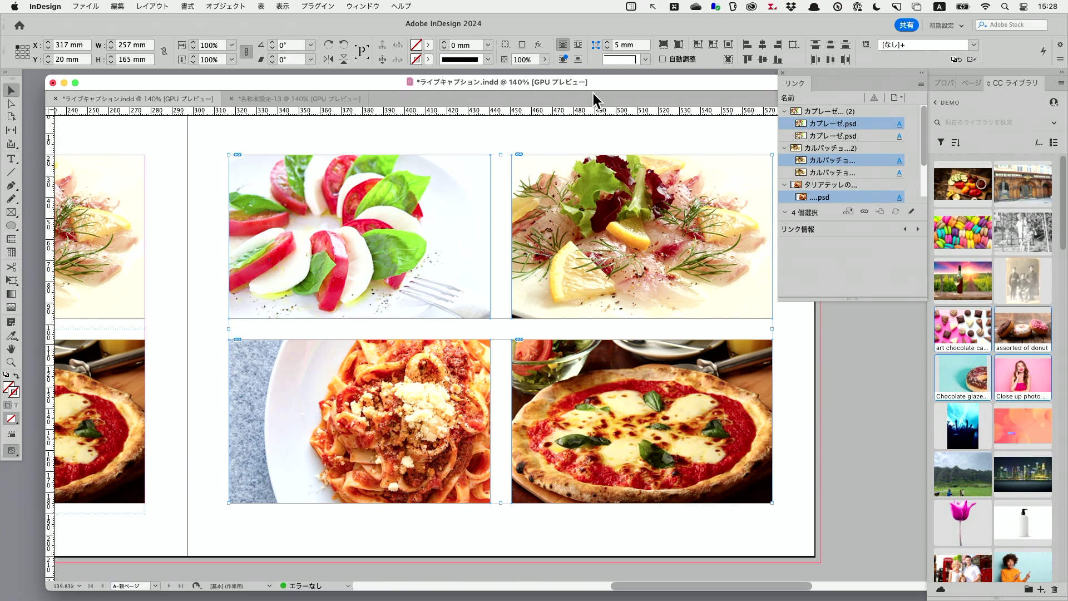
Step: Deselect the images, open Caption Setup and examine the text-before, metadata and text-after options
{"action": "left_click", "coordinate": [589, 122]}
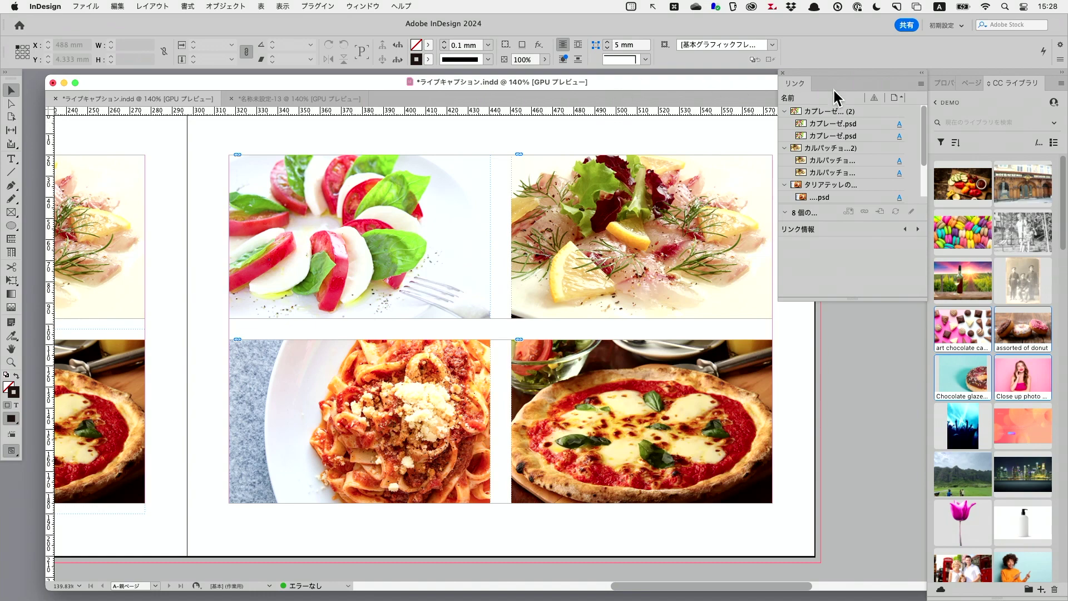
{"action": "left_click", "coordinate": [919, 83]}
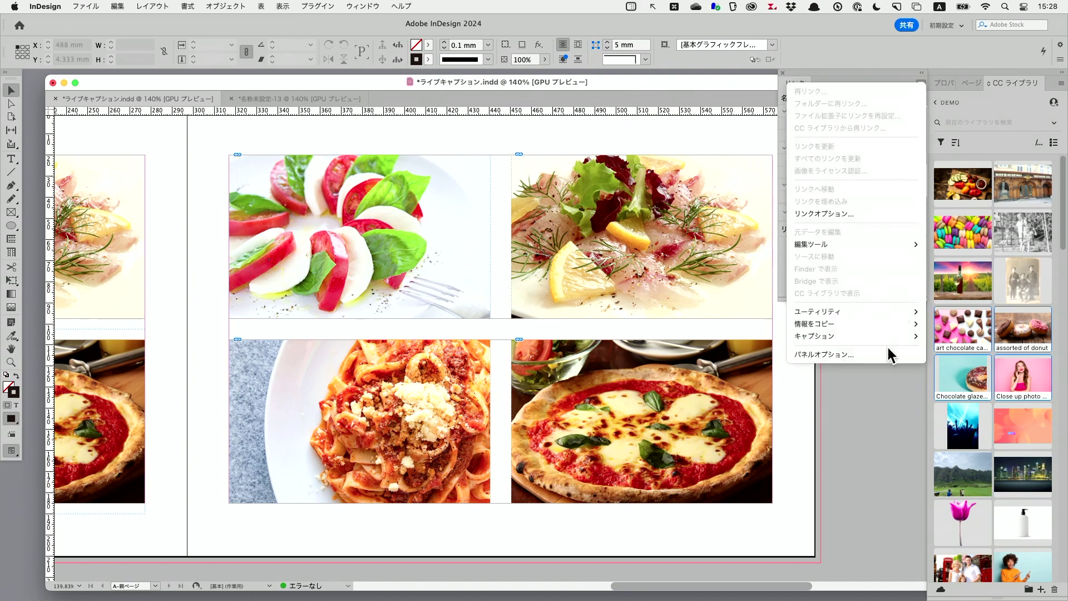
{"action": "mouse_move", "coordinate": [883, 336]}
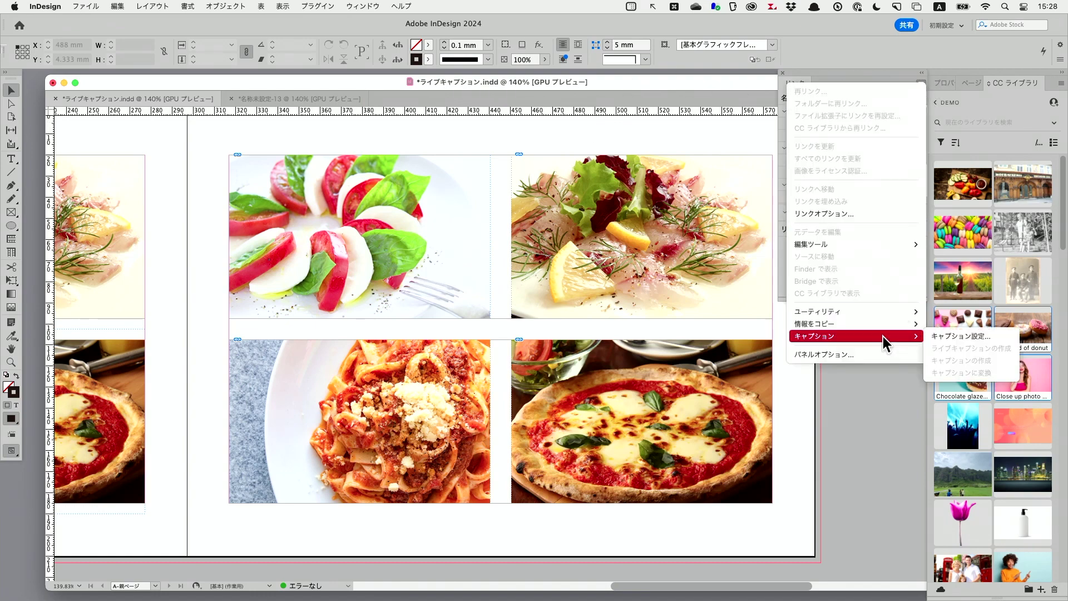
{"action": "left_click", "coordinate": [998, 335]}
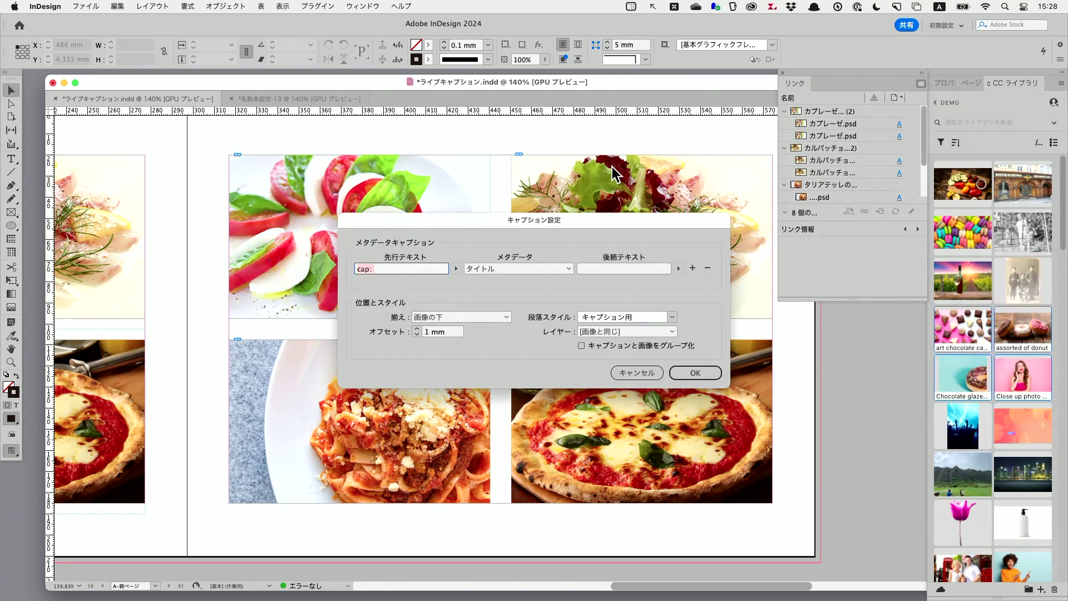
{"action": "key", "text": "alt"}
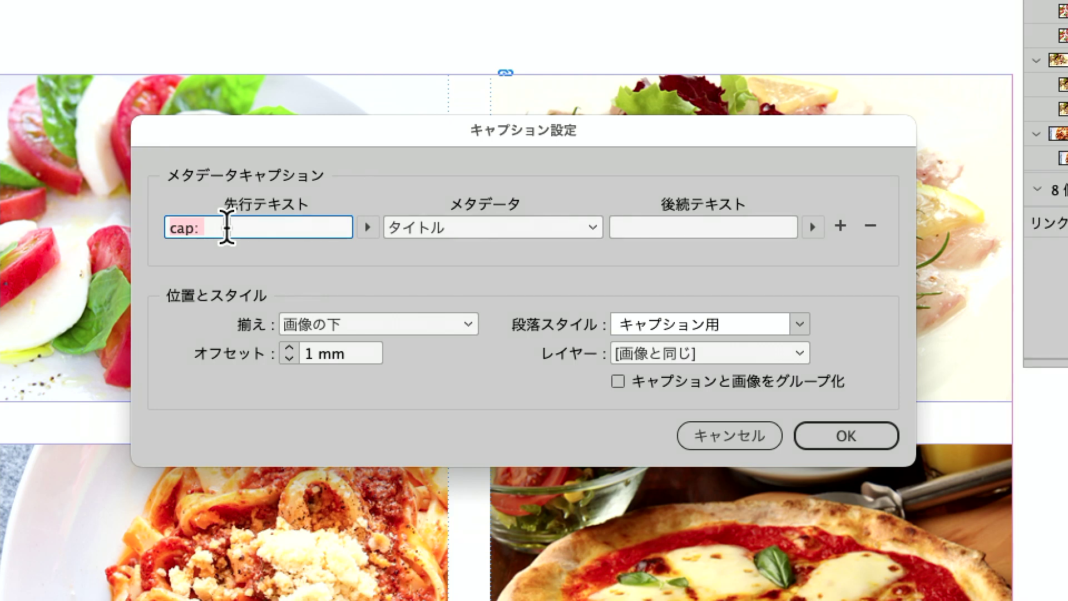
{"action": "left_click", "coordinate": [228, 228]}
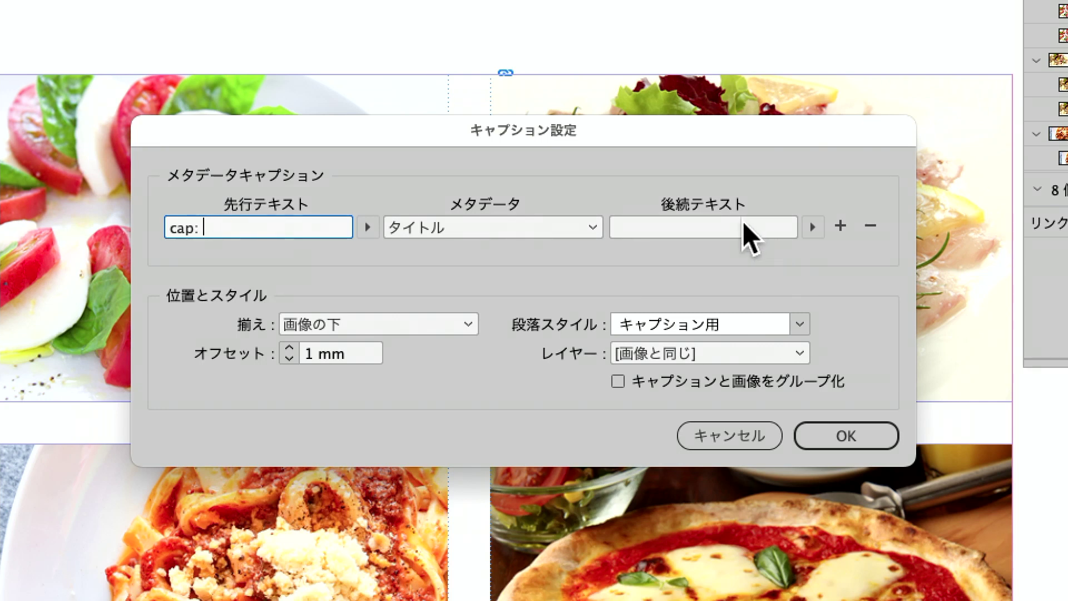
{"action": "left_click", "coordinate": [719, 228]}
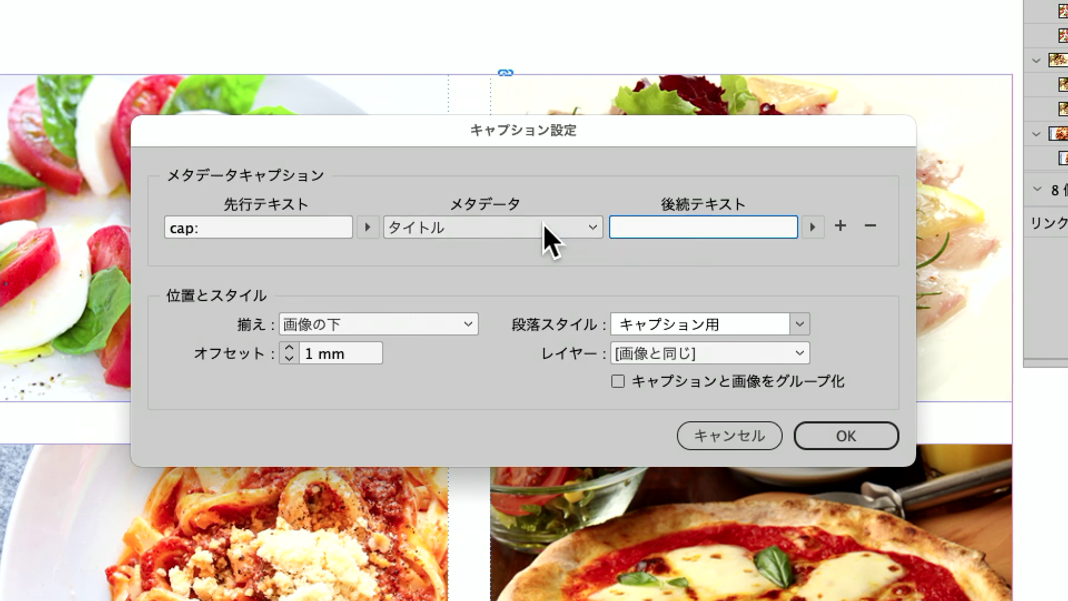
{"action": "left_click", "coordinate": [372, 180]}
{"action": "left_click_drag", "start_coordinate": [373, 180], "coordinate": [616, 259]}
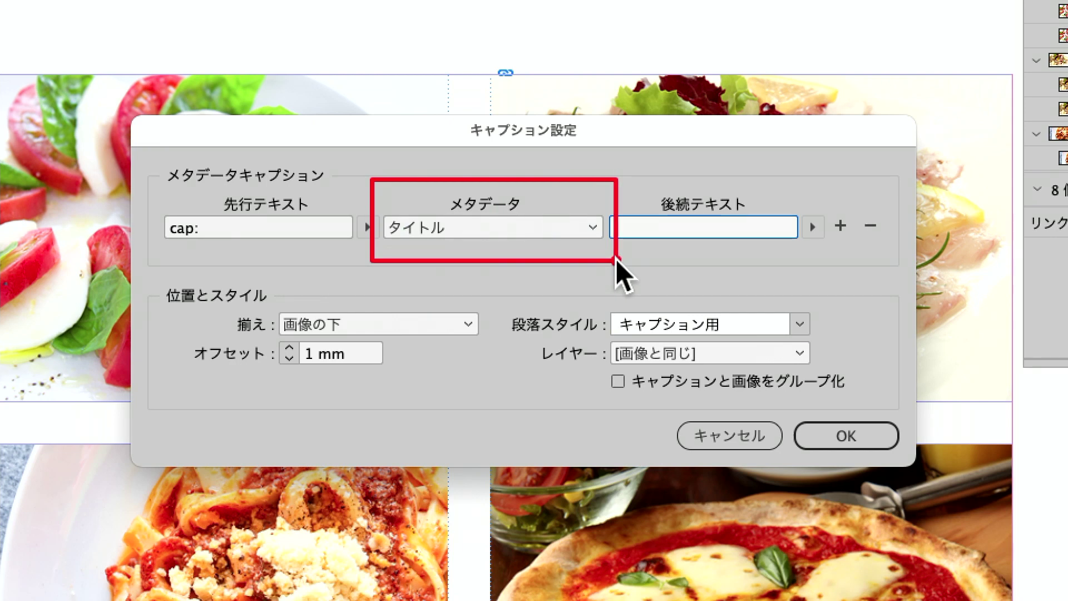
{"action": "left_click", "coordinate": [590, 225]}
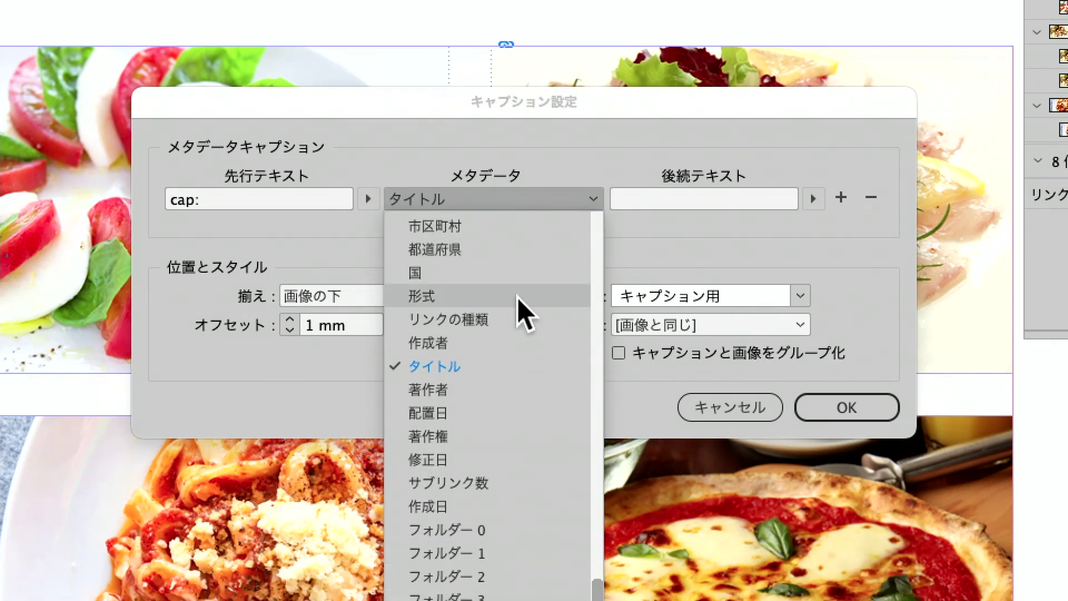
{"action": "left_click", "coordinate": [612, 178]}
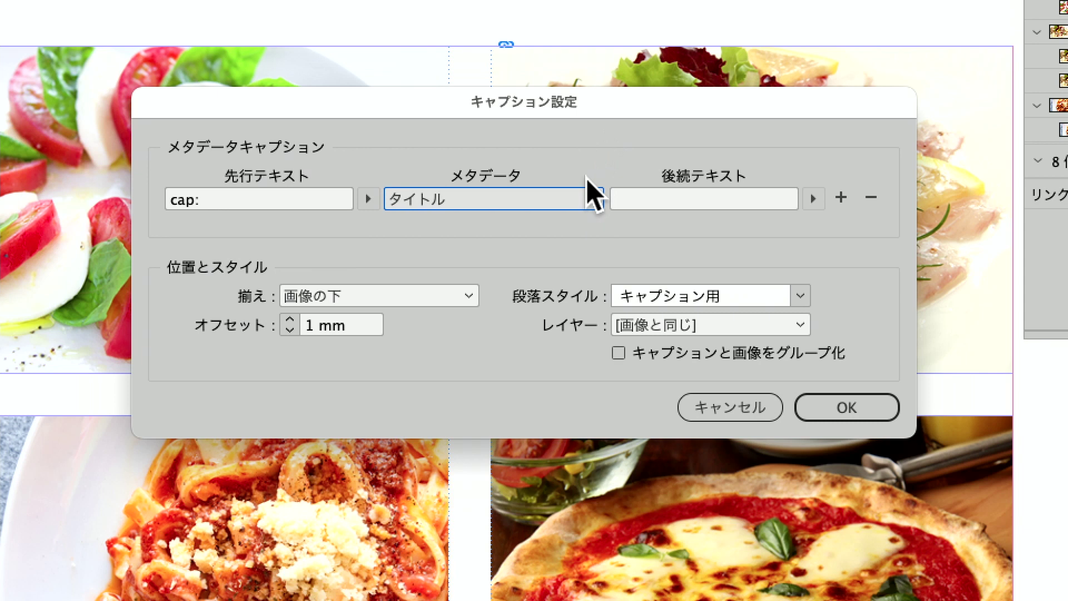
Step: Check the caption alignment choices, set the paragraph style to キャプション用 and accept the caption settings
{"action": "left_click", "coordinate": [466, 301]}
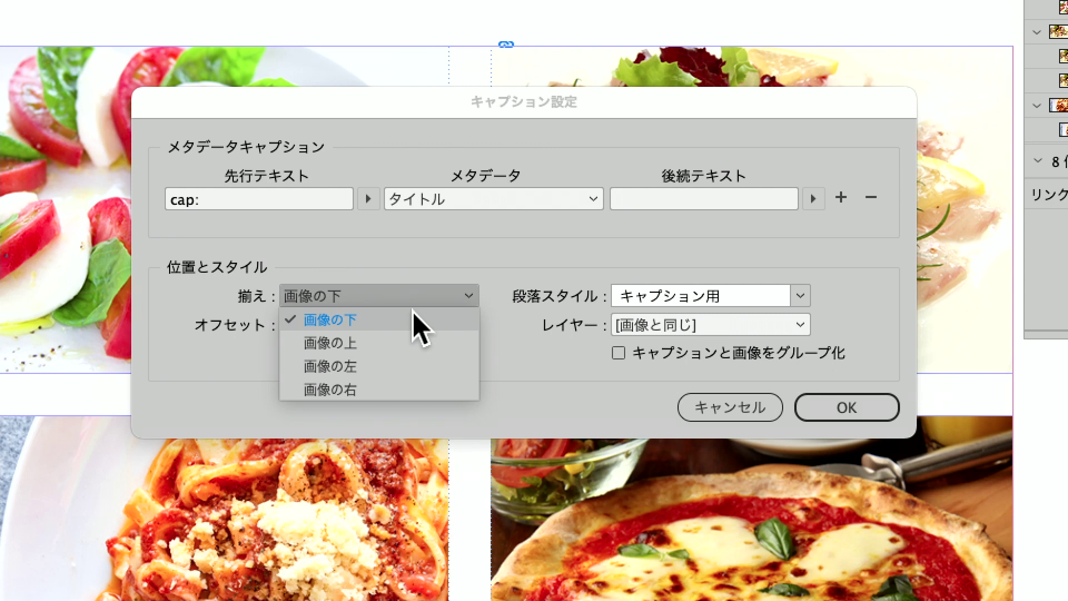
{"action": "left_click", "coordinate": [443, 237]}
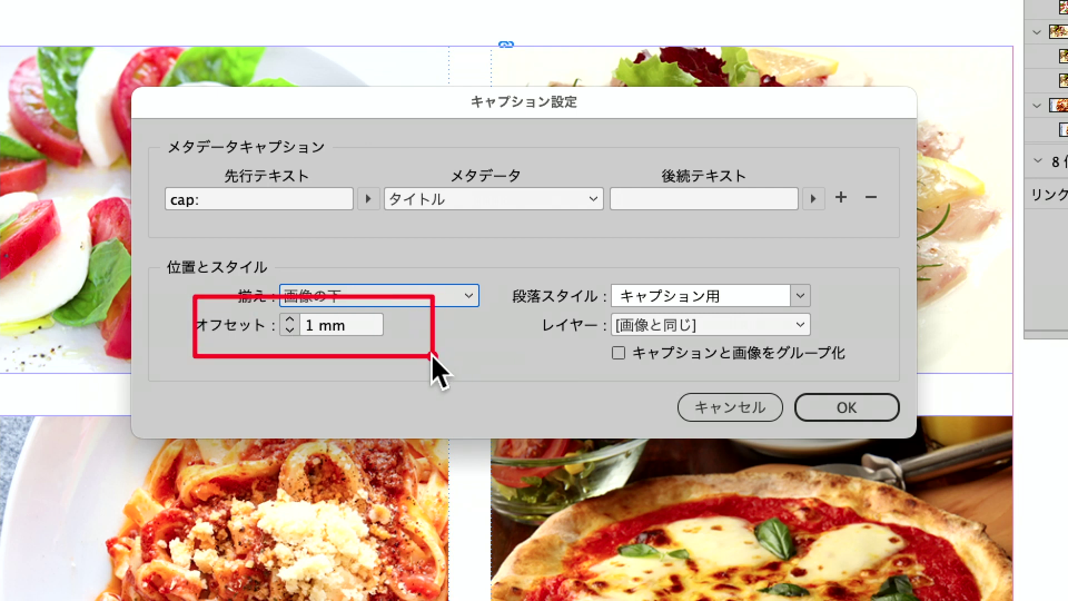
{"action": "left_click", "coordinate": [800, 295]}
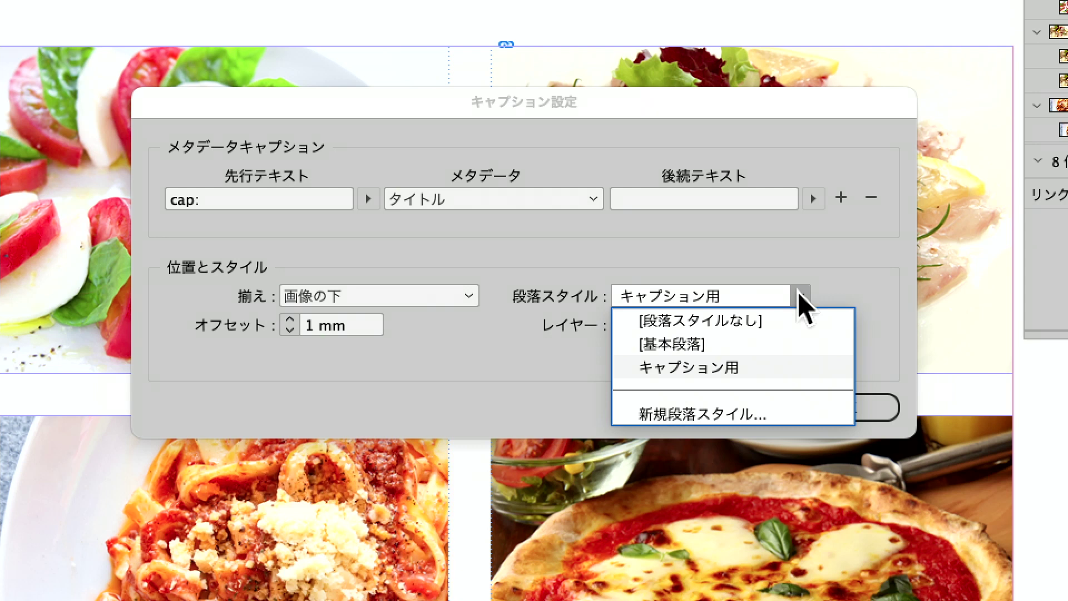
{"action": "left_click", "coordinate": [772, 369]}
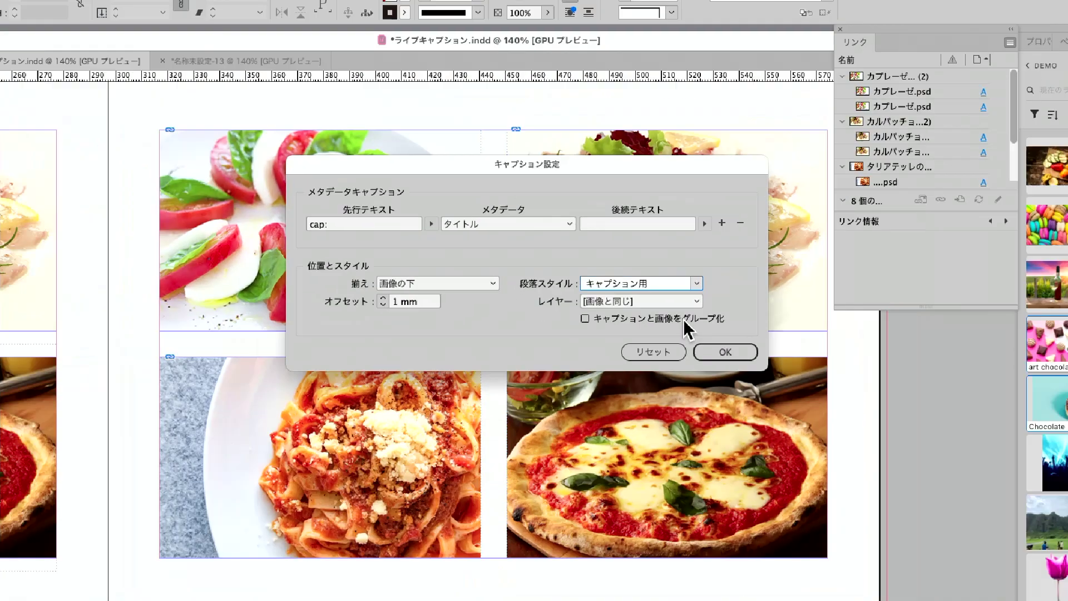
{"action": "left_click", "coordinate": [847, 407]}
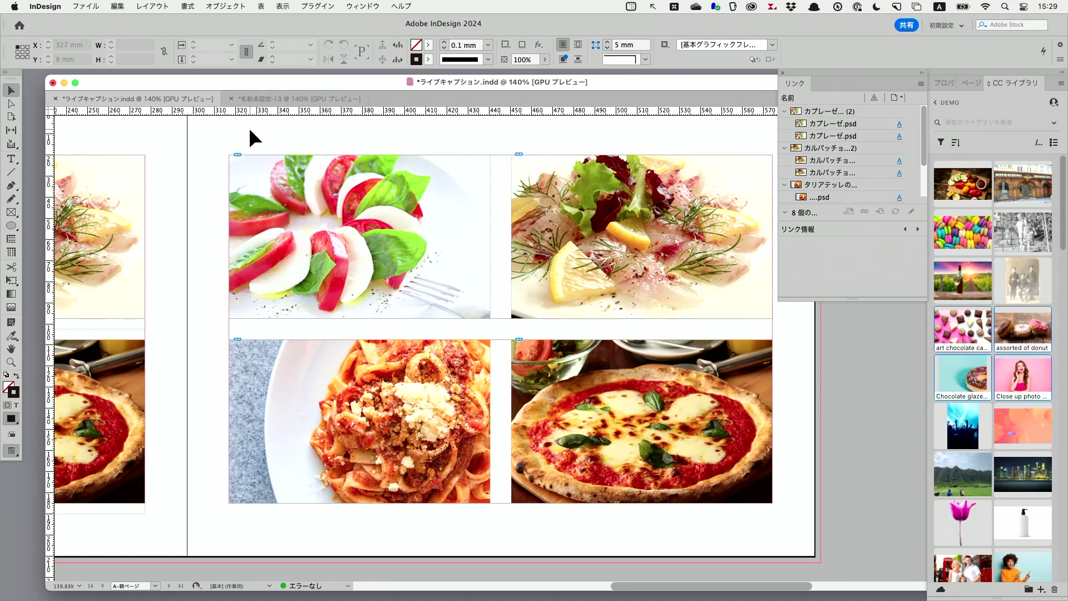
Step: Select the four images on the right page and generate static captions for them
{"action": "left_click_drag", "start_coordinate": [249, 127], "coordinate": [643, 419]}
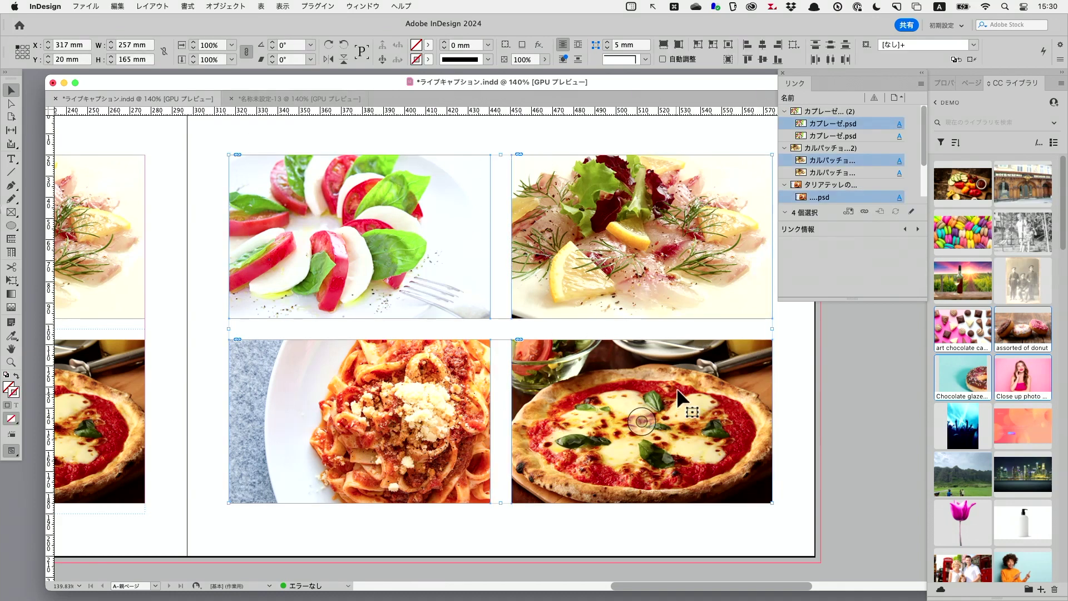
{"action": "left_click", "coordinate": [922, 83]}
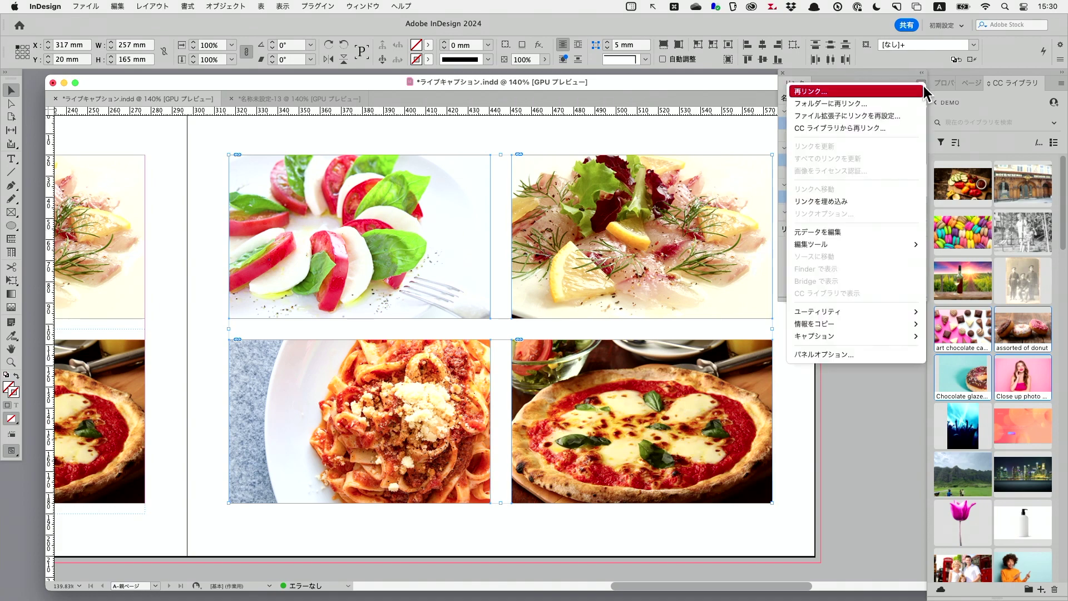
{"action": "mouse_move", "coordinate": [898, 335]}
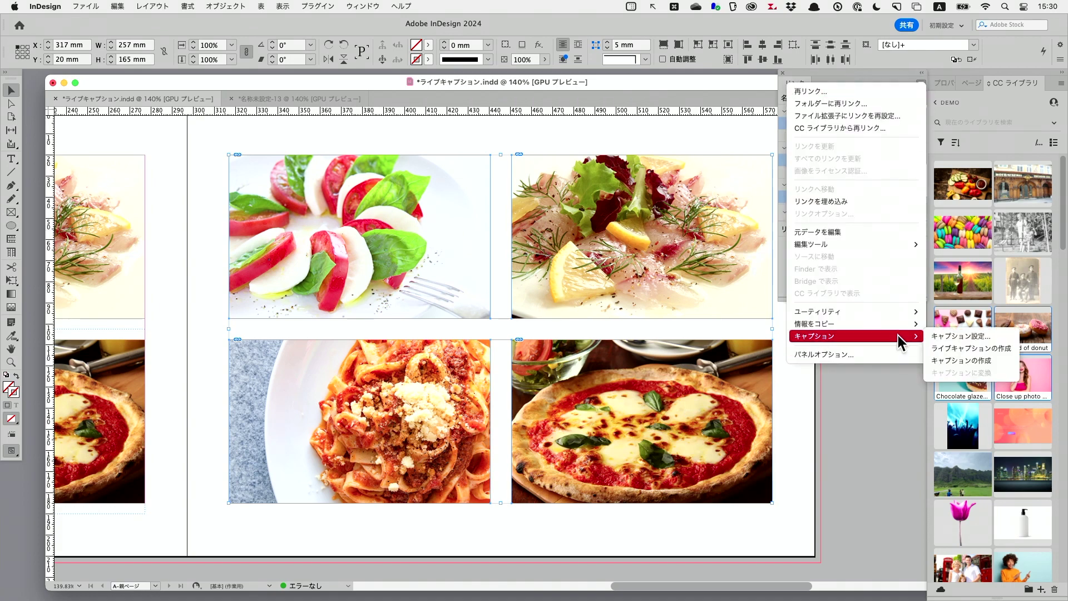
{"action": "left_click", "coordinate": [990, 361]}
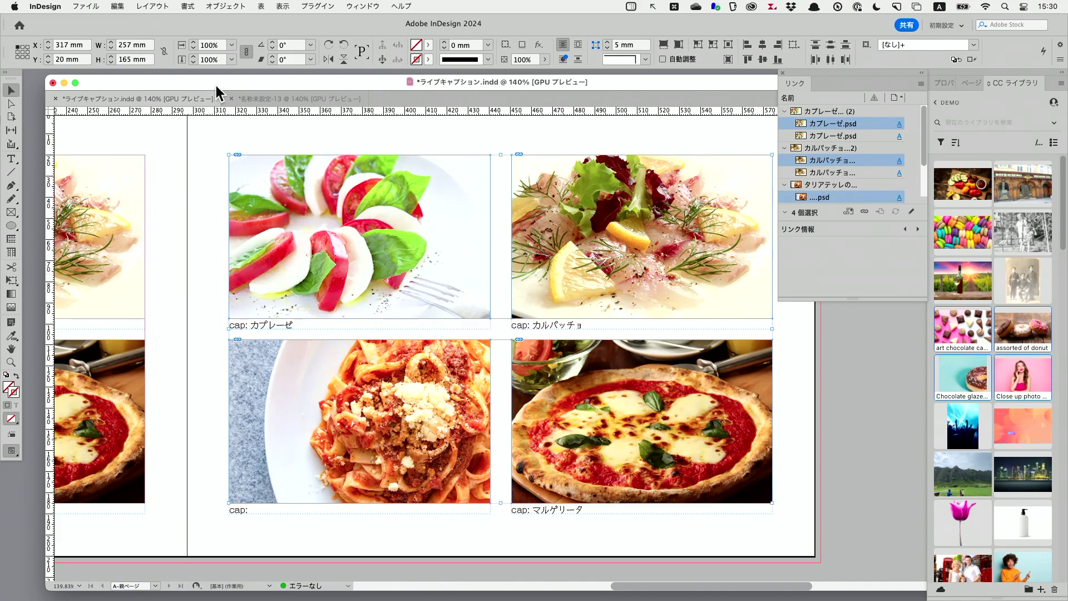
Step: Minimize the document, switch to Finder's 20231116 folder and launch Adobe Bridge 2023 with its Links folder
{"action": "double_click", "coordinate": [324, 83]}
{"action": "left_click", "coordinate": [382, 125]}
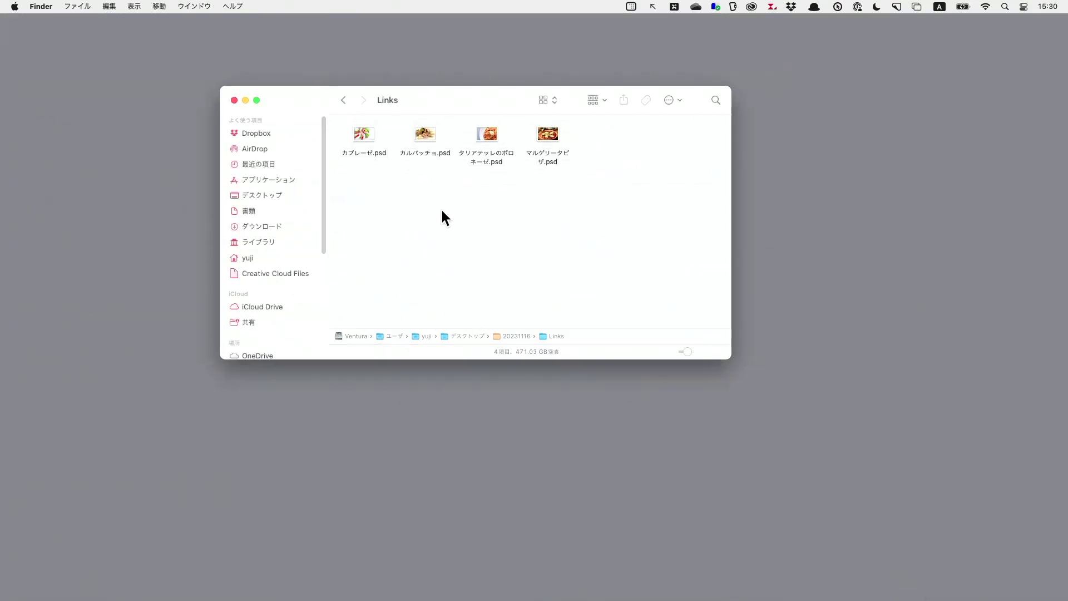
{"action": "left_click", "coordinate": [343, 100]}
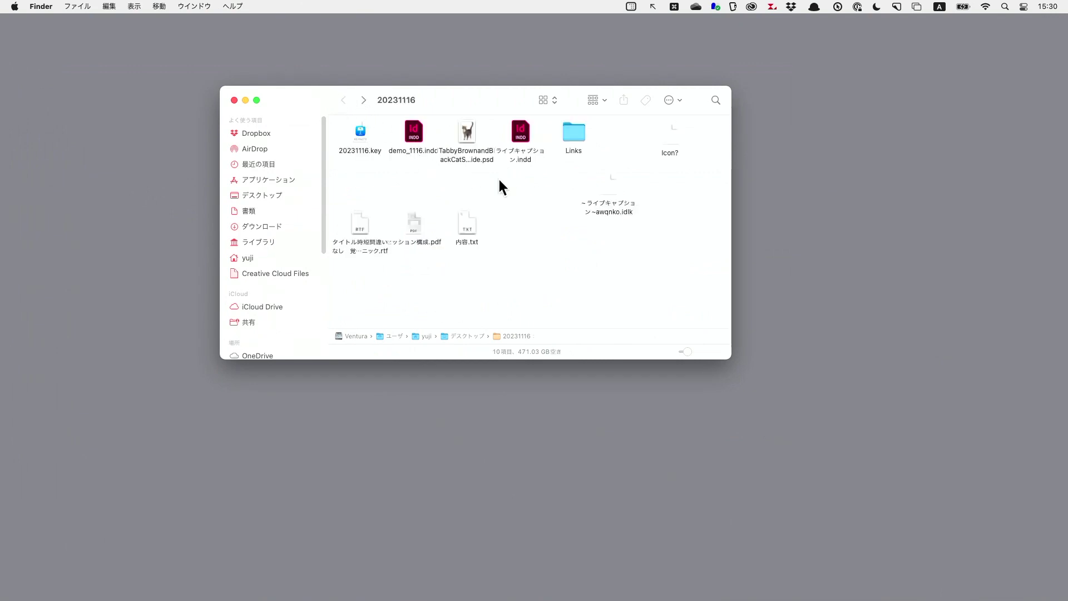
{"action": "left_click_drag", "start_coordinate": [577, 136], "coordinate": [138, 591]}
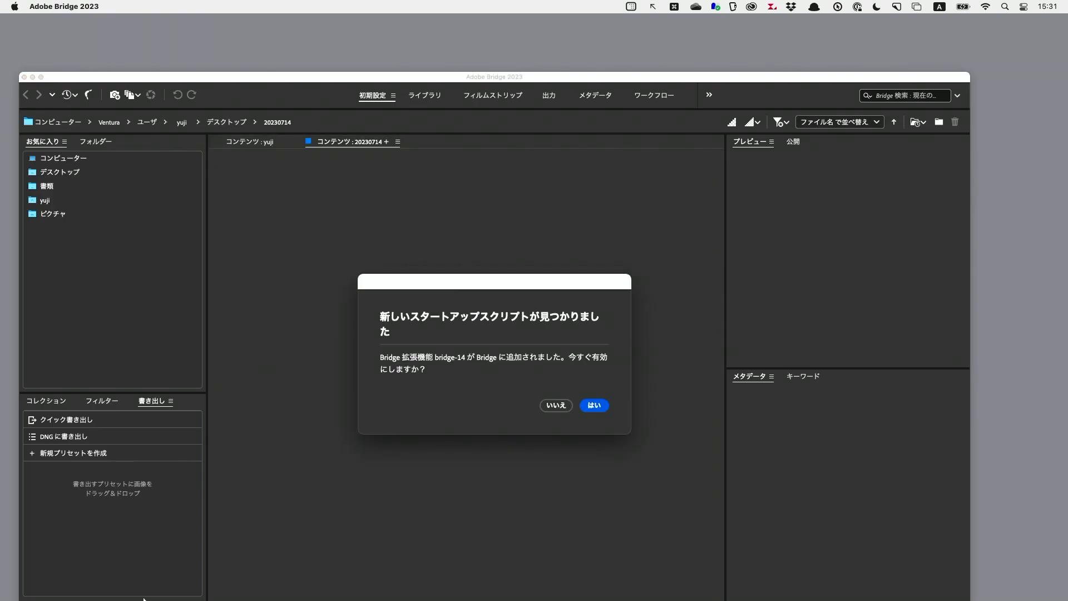
Step: Enable the bridge-14 startup script and answer the remaining startup script prompts in Bridge
{"action": "left_click", "coordinate": [596, 408]}
{"action": "left_click", "coordinate": [594, 406]}
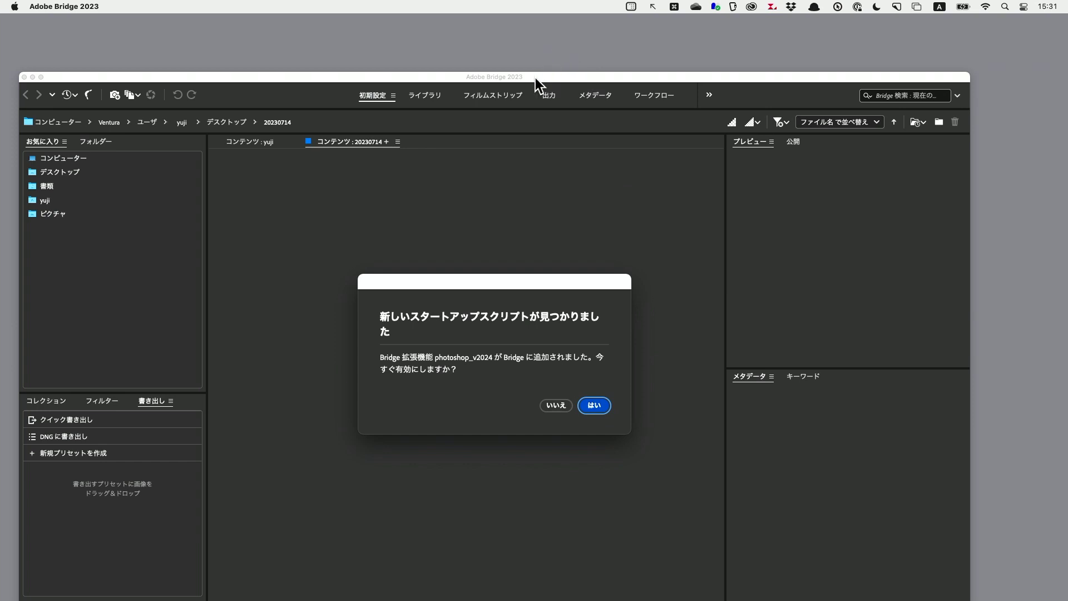
{"action": "left_click_drag", "start_coordinate": [536, 81], "coordinate": [531, 30]}
{"action": "left_click", "coordinate": [551, 404]}
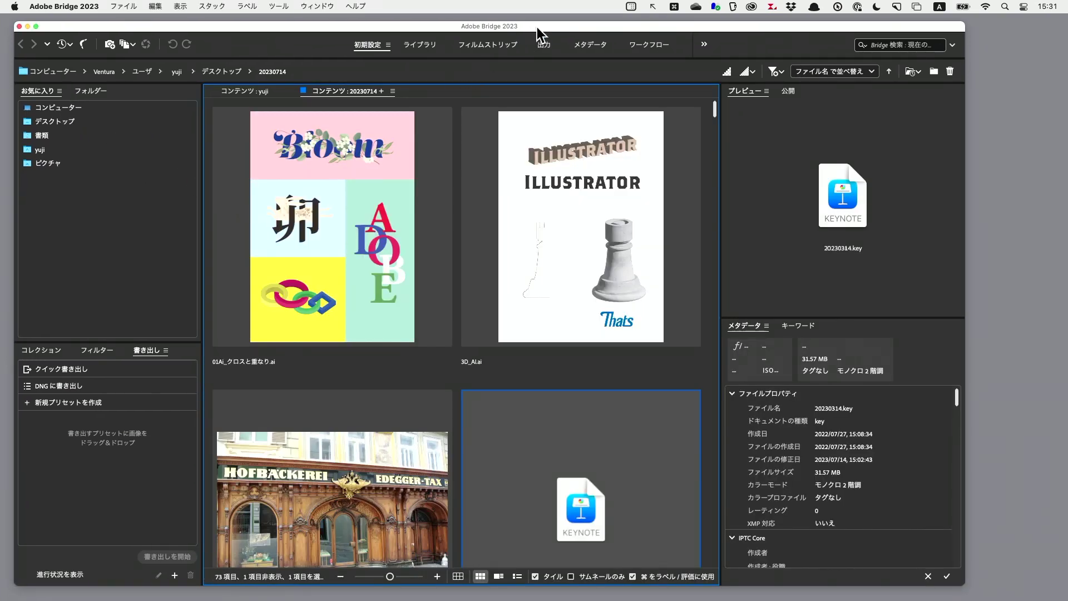
Step: Show the contents of the 20231116 folder's Links subfolder in Bridge
{"action": "left_click_drag", "start_coordinate": [519, 29], "coordinate": [546, 286]}
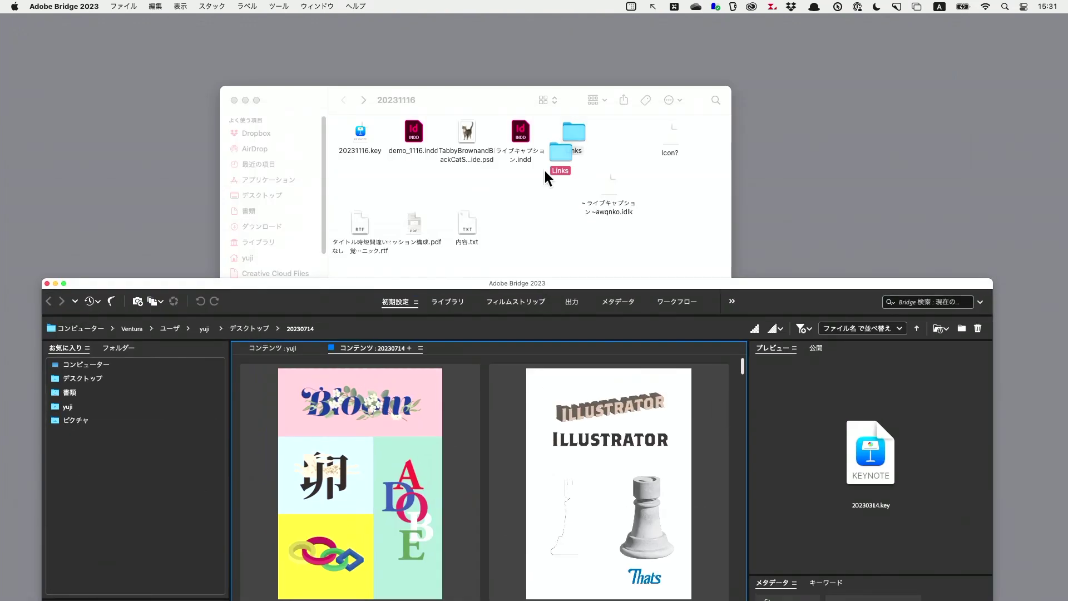
{"action": "left_click_drag", "start_coordinate": [545, 173], "coordinate": [140, 591]}
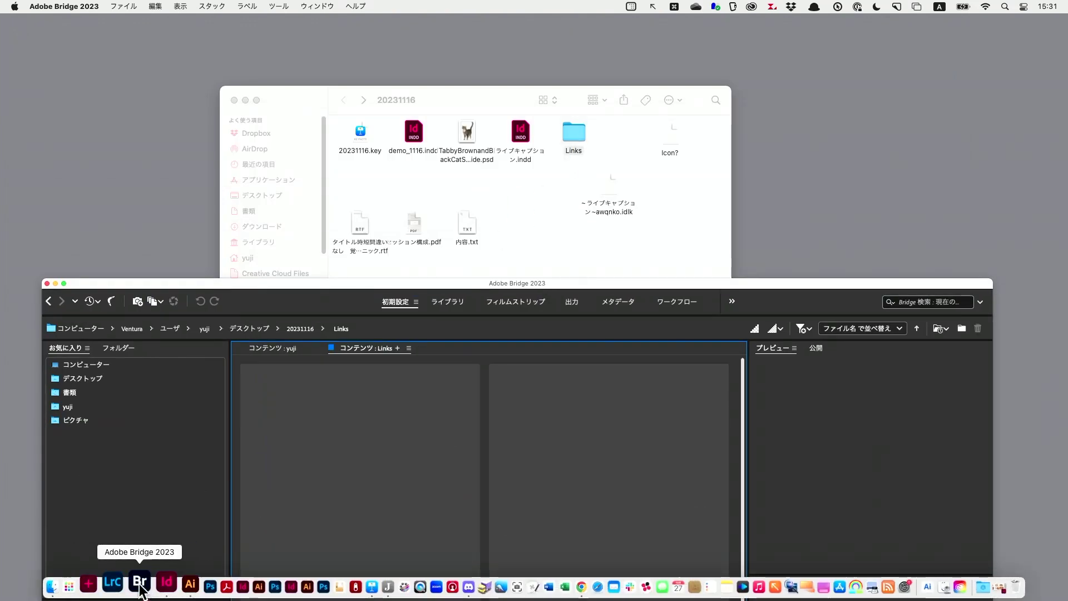
{"action": "left_click_drag", "start_coordinate": [439, 285], "coordinate": [407, 8]}
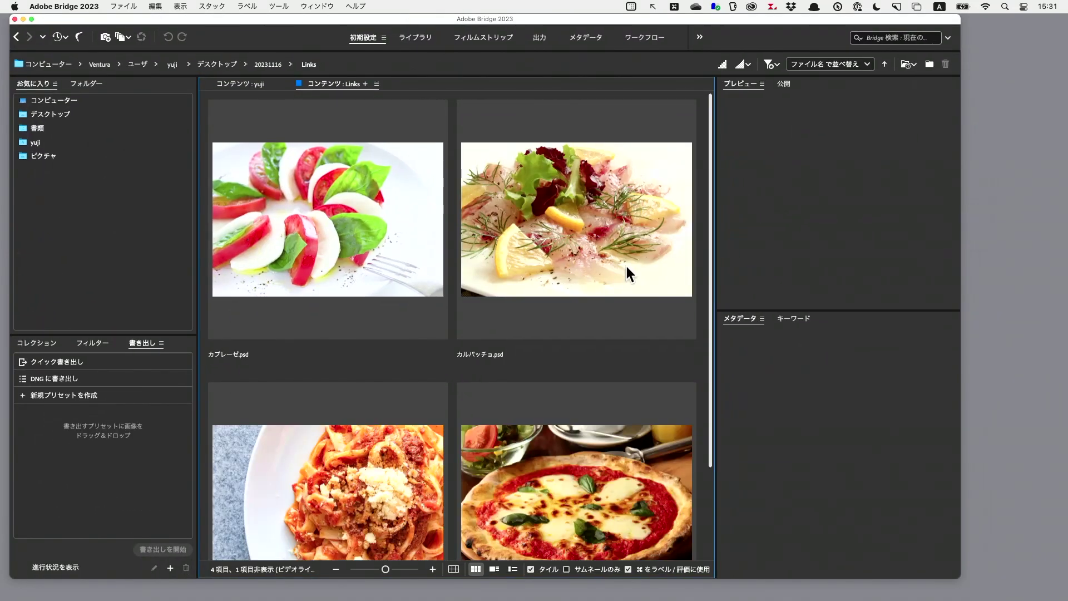
Step: Select カプレーゼ.psd and examine its metadata from the file properties down to the IPTC Core title field
{"action": "left_click", "coordinate": [294, 191]}
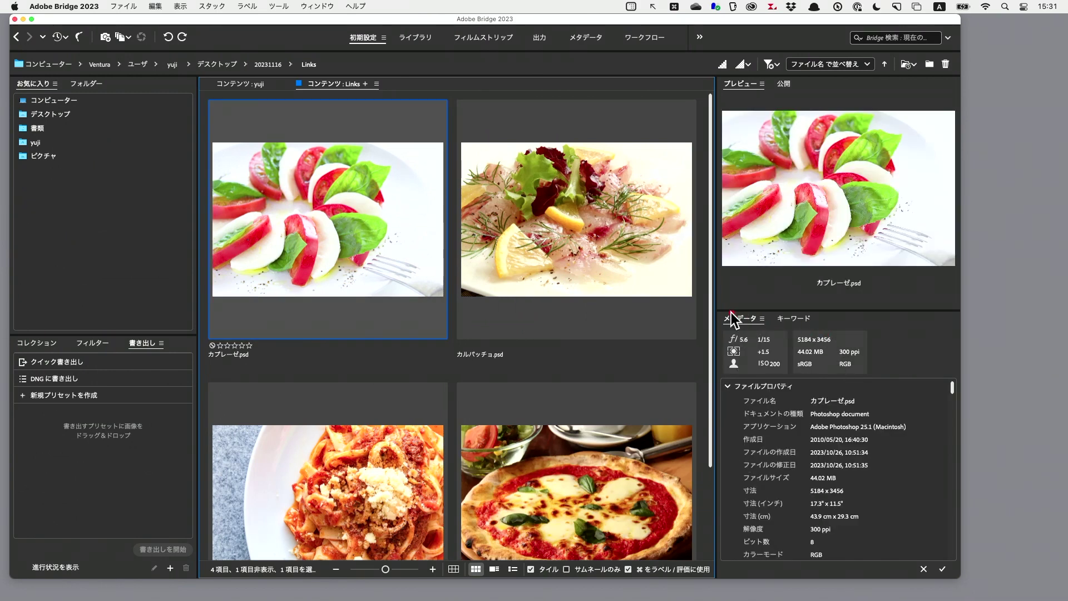
{"action": "mouse_move", "coordinate": [721, 309]}
{"action": "left_mouse_down"}
{"action": "mouse_move", "coordinate": [910, 543]}
{"action": "mouse_move", "coordinate": [948, 559]}
{"action": "left_mouse_up"}
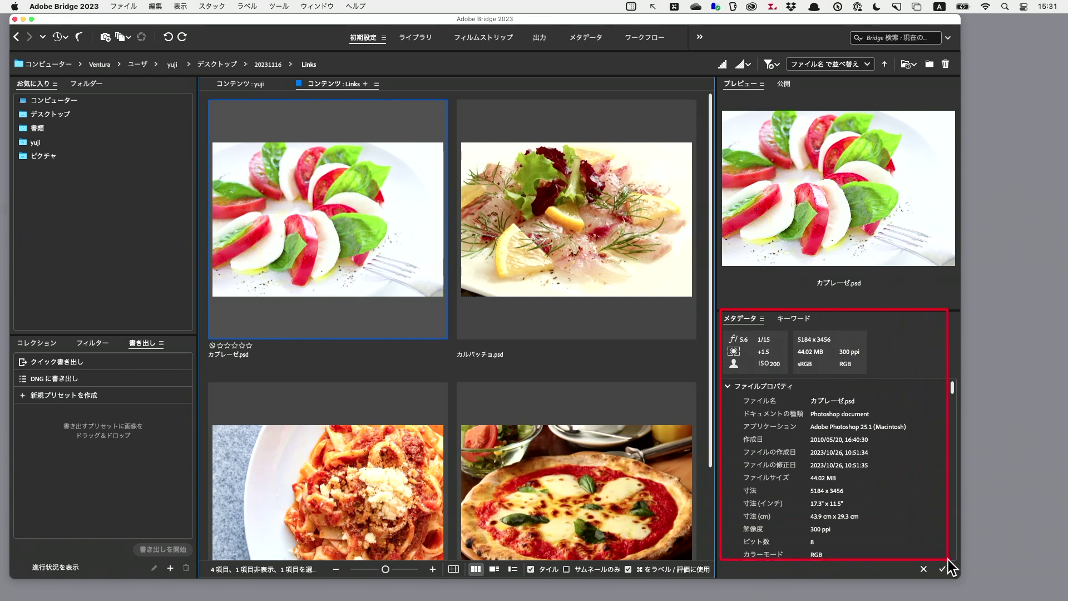
{"action": "scroll", "coordinate": [851, 473], "scroll_direction": "down", "scroll_amount": 1}
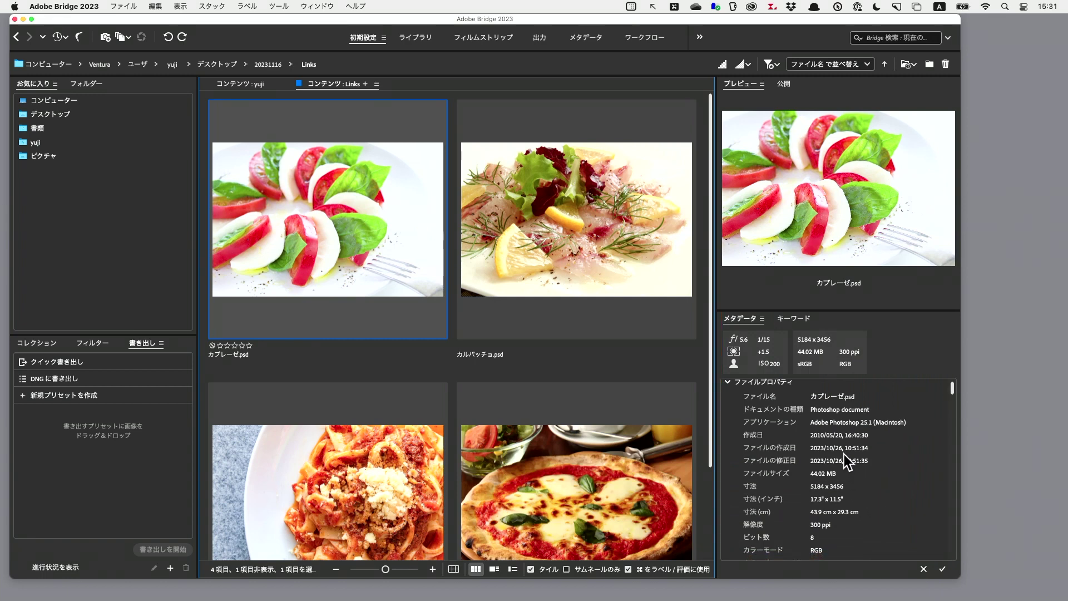
{"action": "scroll", "coordinate": [843, 453], "scroll_direction": "down", "scroll_amount": 10}
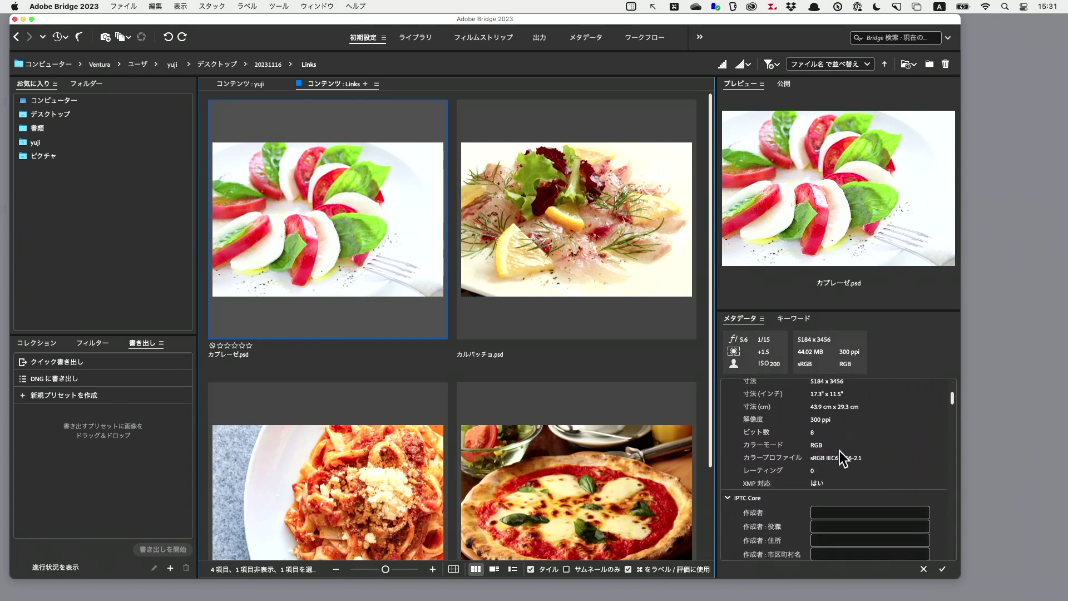
{"action": "scroll", "coordinate": [838, 454], "scroll_direction": "down", "scroll_amount": 5}
{"action": "left_click_drag", "start_coordinate": [953, 402], "coordinate": [948, 441]}
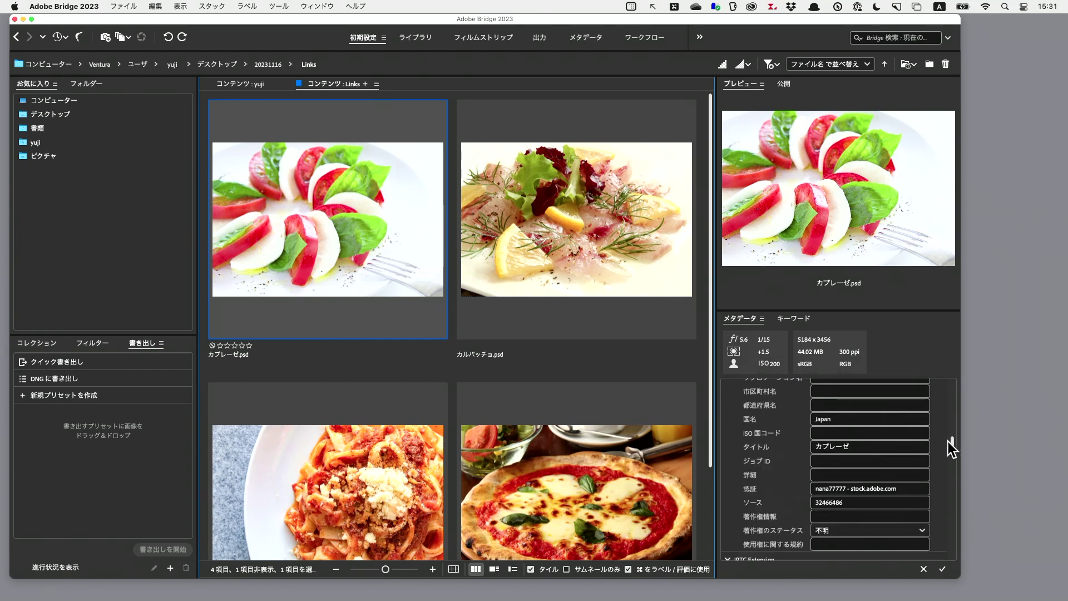
Step: Open the IPTC Core title of カプレーゼ.psd for editing and retype its last character, ゼ
{"action": "left_click", "coordinate": [843, 452]}
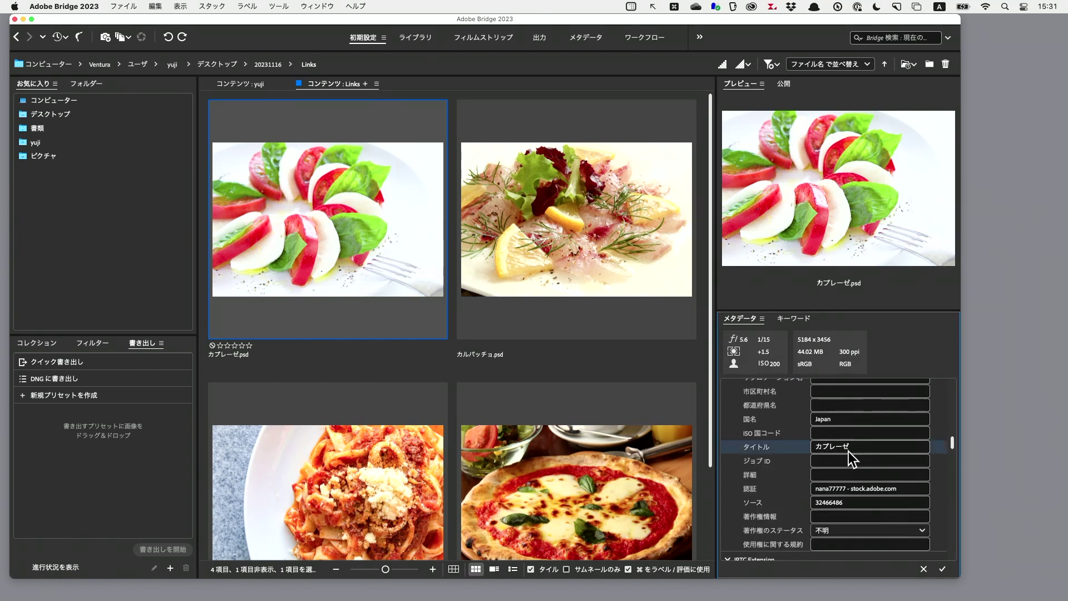
{"action": "left_click", "coordinate": [867, 446]}
{"action": "key", "text": "shift+Left"}
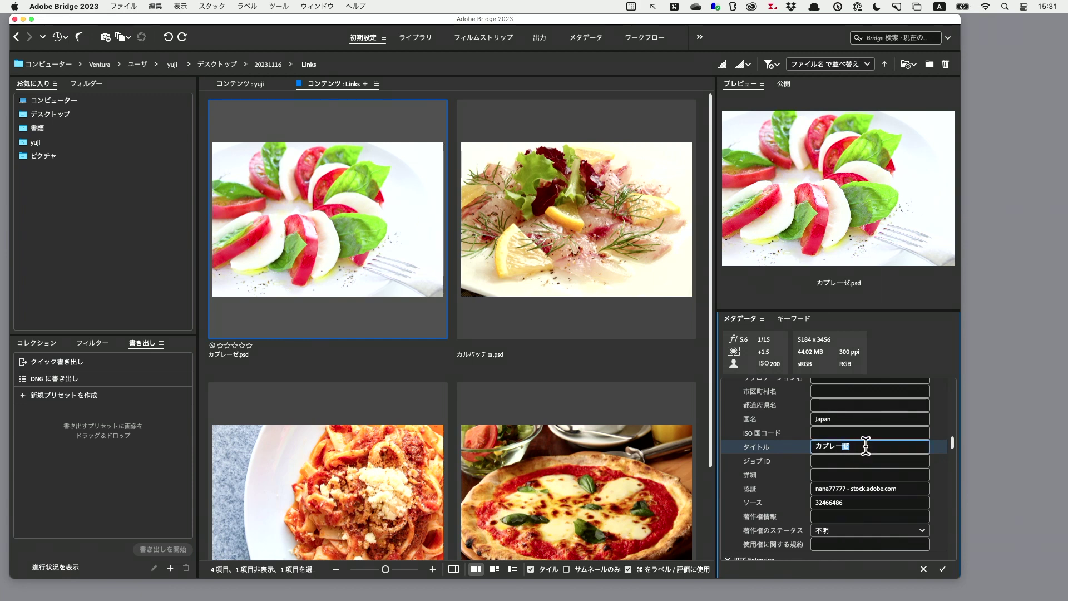
{"action": "type", "text": "ゼ"}
Step: Switch back to InDesign and complete the caption under the pasta image with ボロネーゼ after "cap:"
{"action": "key", "text": "super+Tab"}
{"action": "key", "text": "super+Tab"}
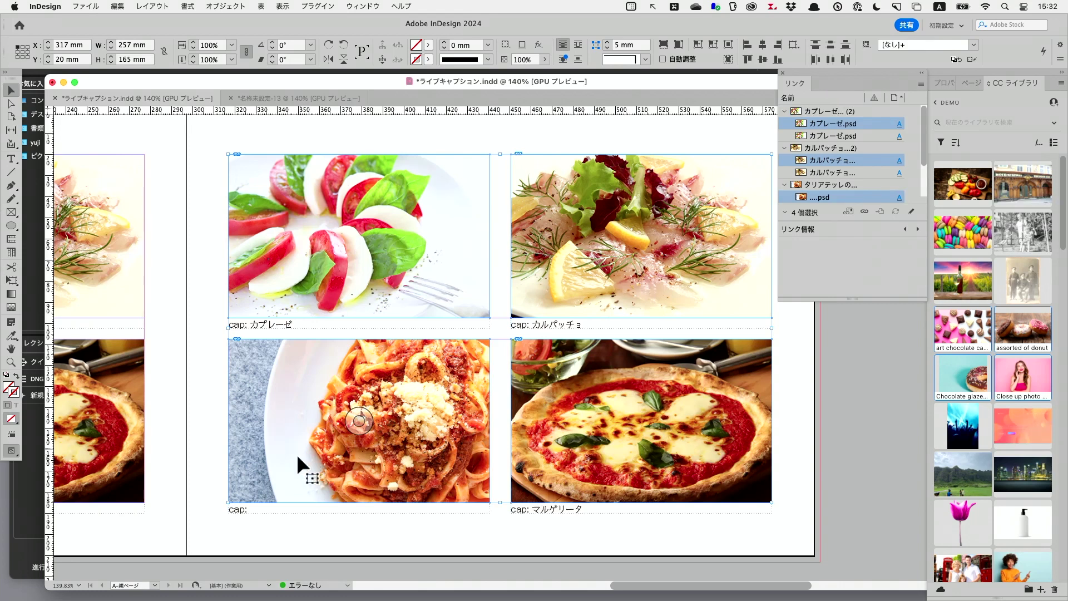
{"action": "double_click", "coordinate": [266, 506]}
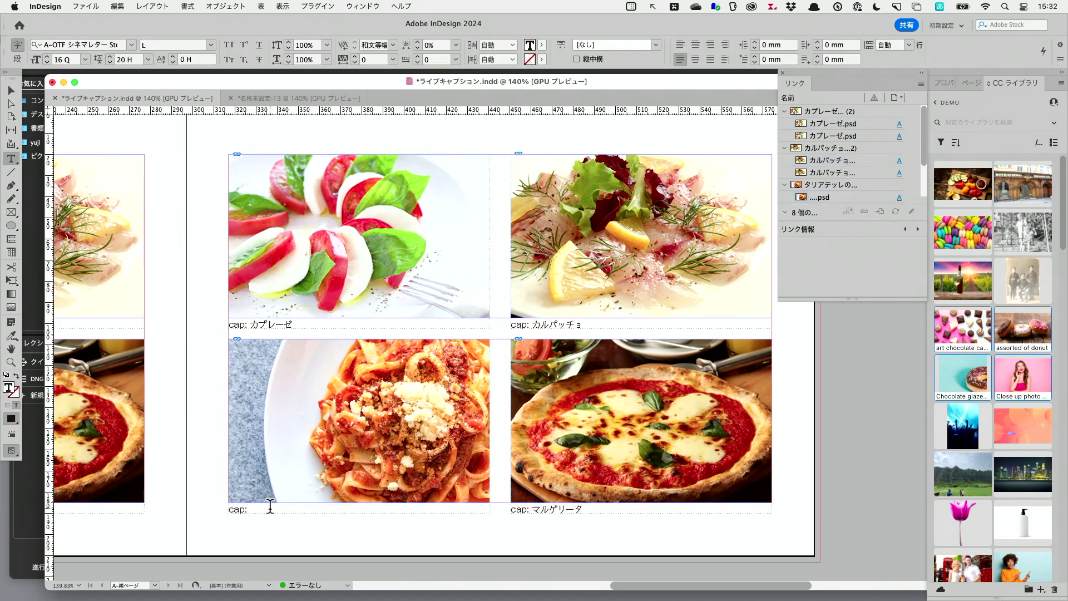
{"action": "type", "text": "ぼろねーえ"}
{"action": "key", "text": "space"}
{"action": "key", "text": "space"}
{"action": "key", "text": "space"}
{"action": "key", "text": "Return"}
Step: Check the caption commands for linked images during text editing and again with every object on the page deselected
{"action": "left_click", "coordinate": [921, 83]}
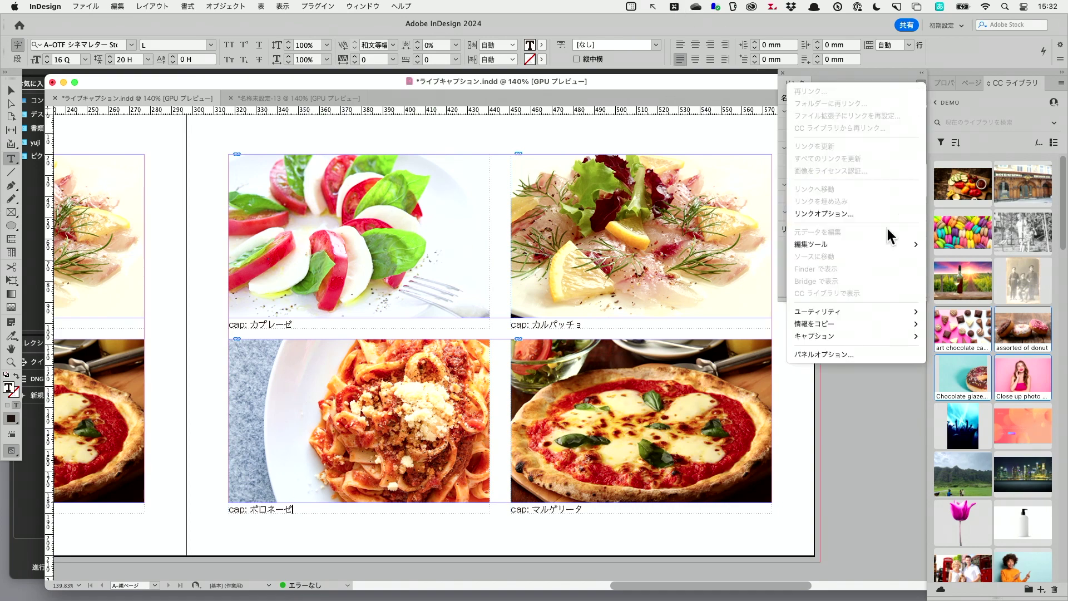
{"action": "mouse_move", "coordinate": [887, 339]}
{"action": "key", "text": "Escape"}
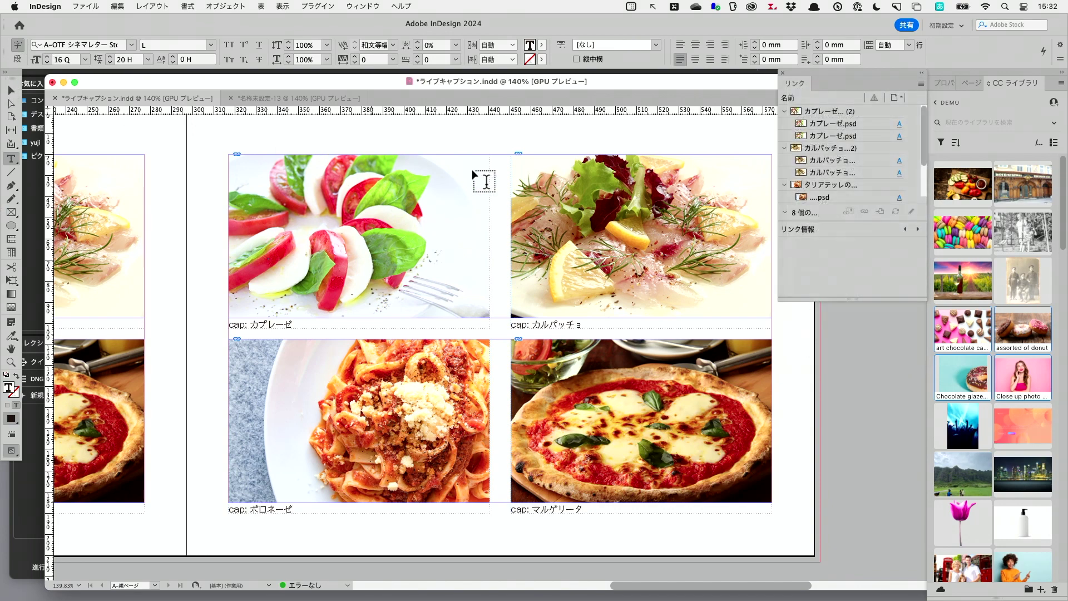
{"action": "left_click", "coordinate": [11, 91]}
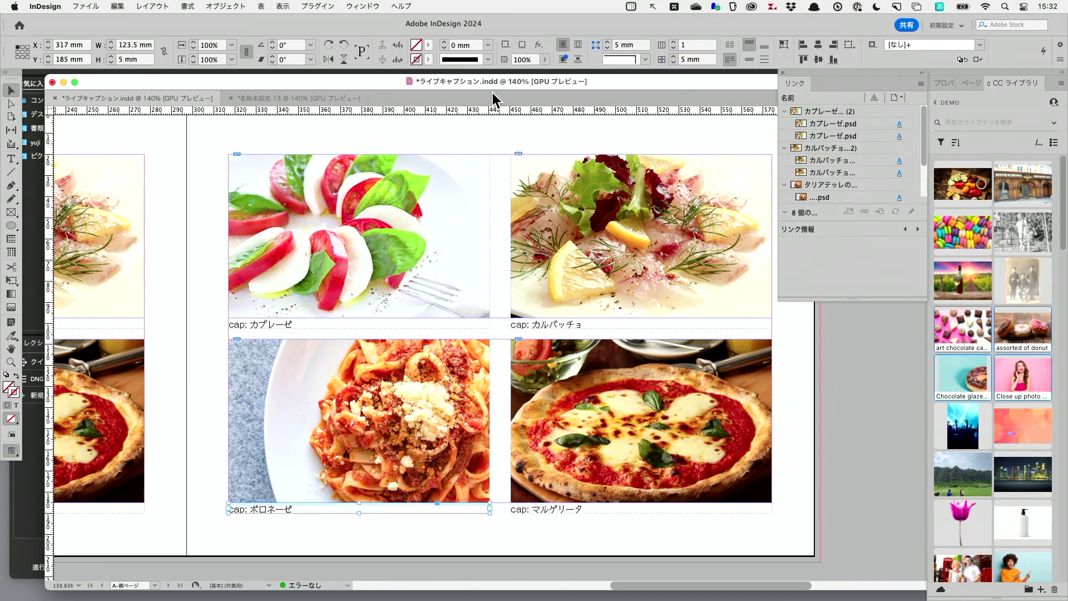
{"action": "scroll", "coordinate": [579, 212], "scroll_direction": "right", "scroll_amount": 5}
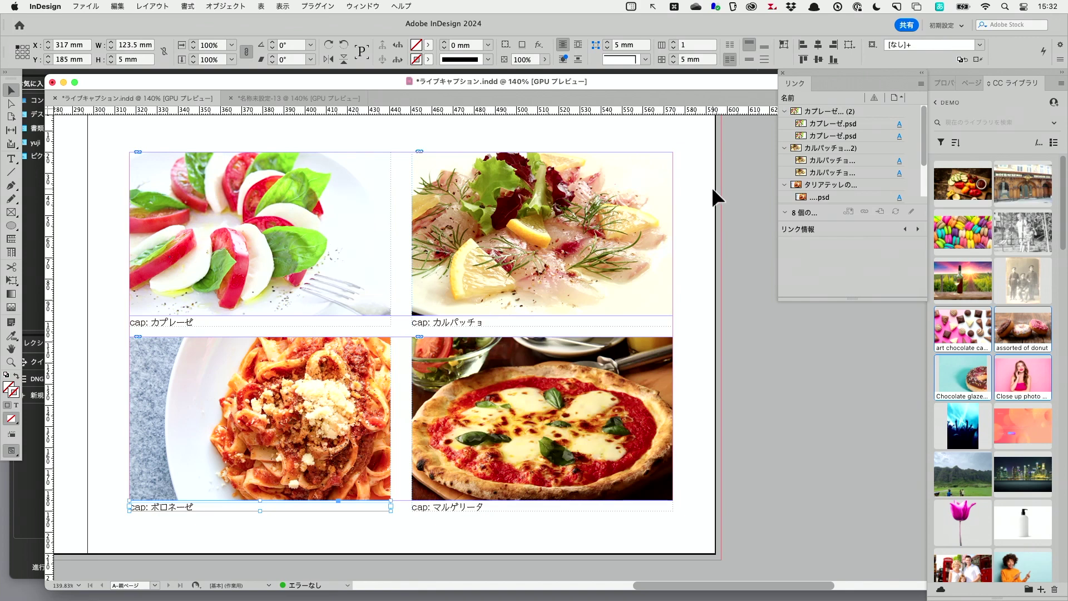
{"action": "left_click", "coordinate": [712, 186]}
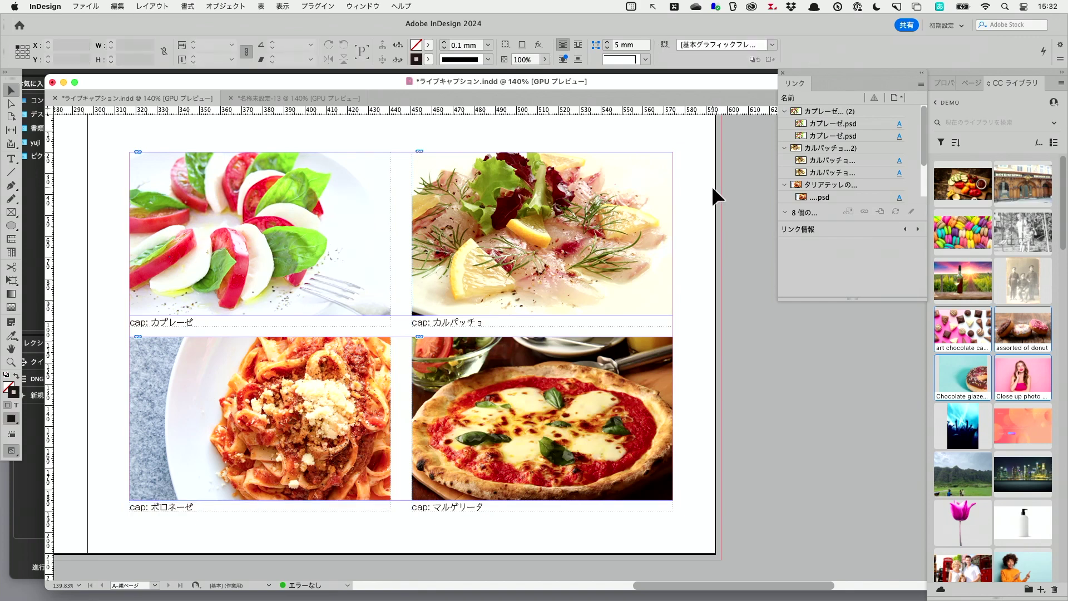
{"action": "left_click", "coordinate": [921, 84]}
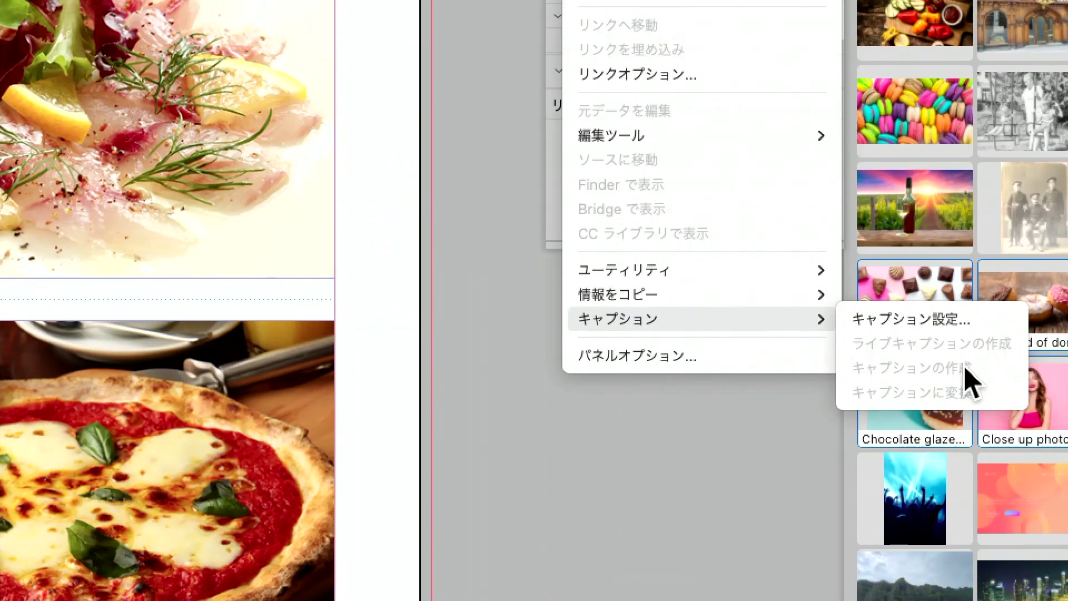
Step: Select the carpaccio image and examine the caption commands available for it
{"action": "left_click", "coordinate": [286, 166]}
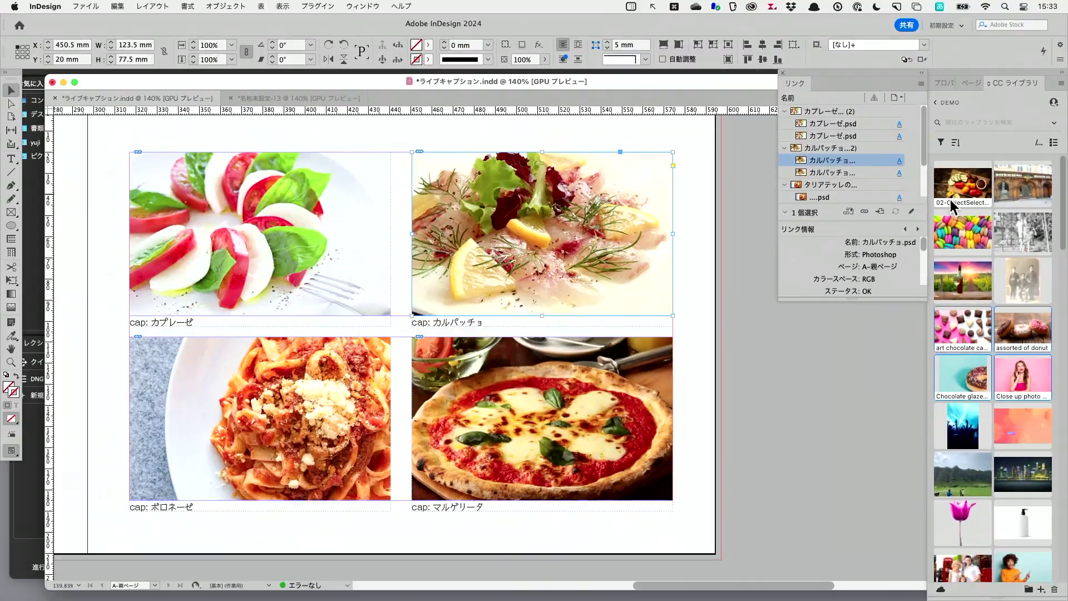
{"action": "left_click", "coordinate": [921, 83]}
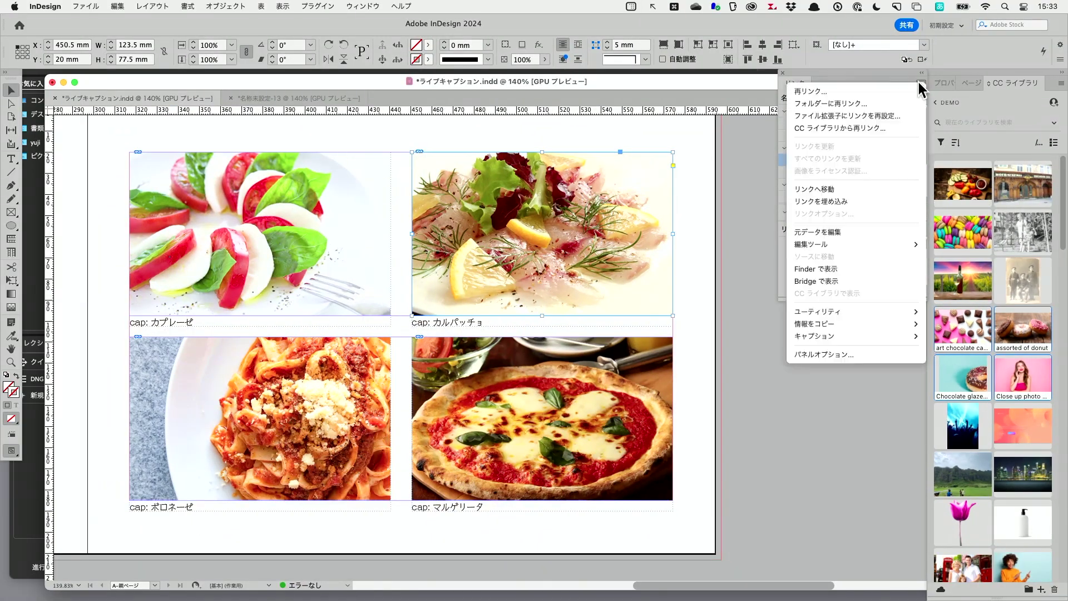
{"action": "mouse_move", "coordinate": [873, 337]}
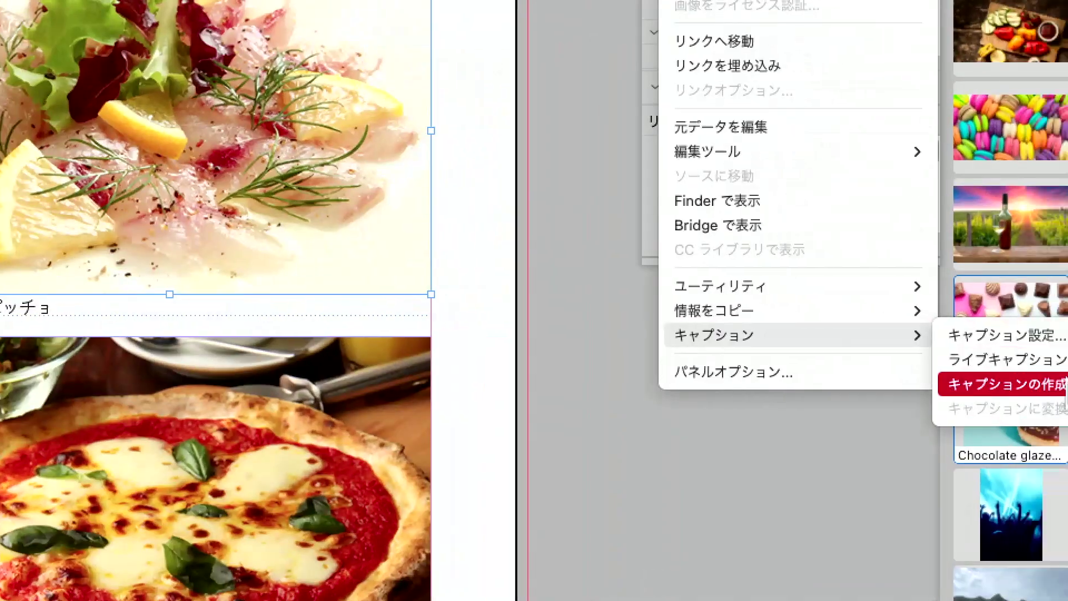